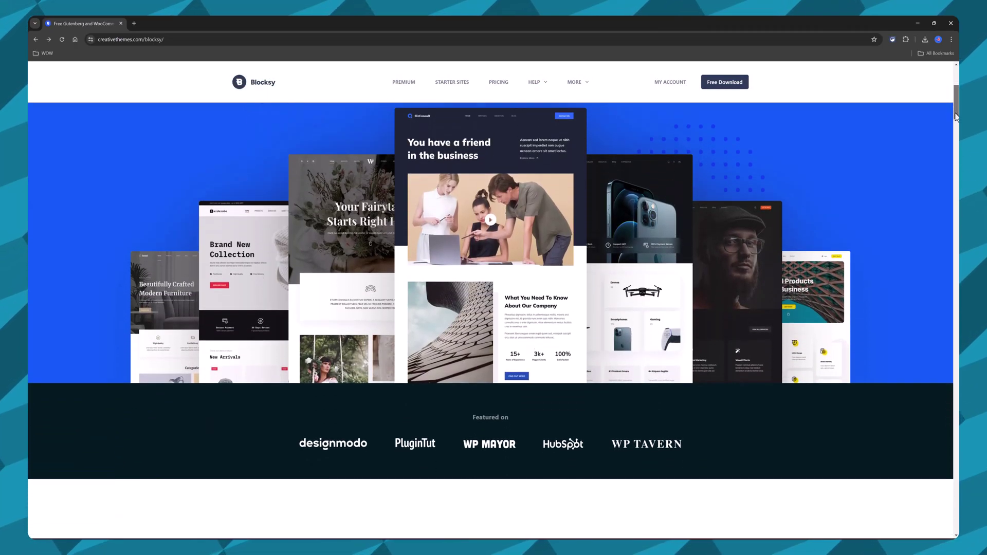
# - Browse Blocksy's starter sites and showcase on creativethemes.com, then switch to the bike store's thank-you page
pyautogui.scroll(-5, 954, 121)
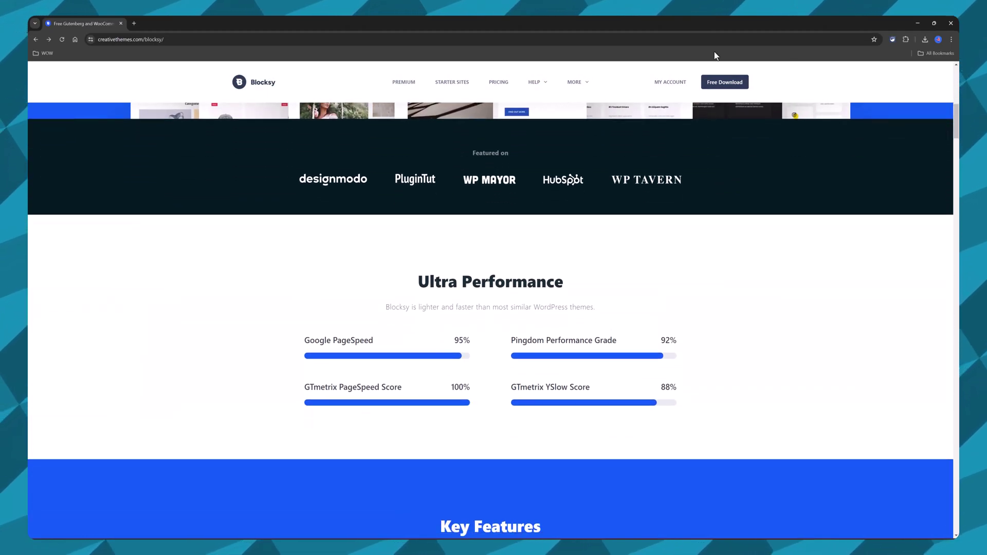
pyautogui.click(447, 87)
pyautogui.scroll(-6, 928, 134)
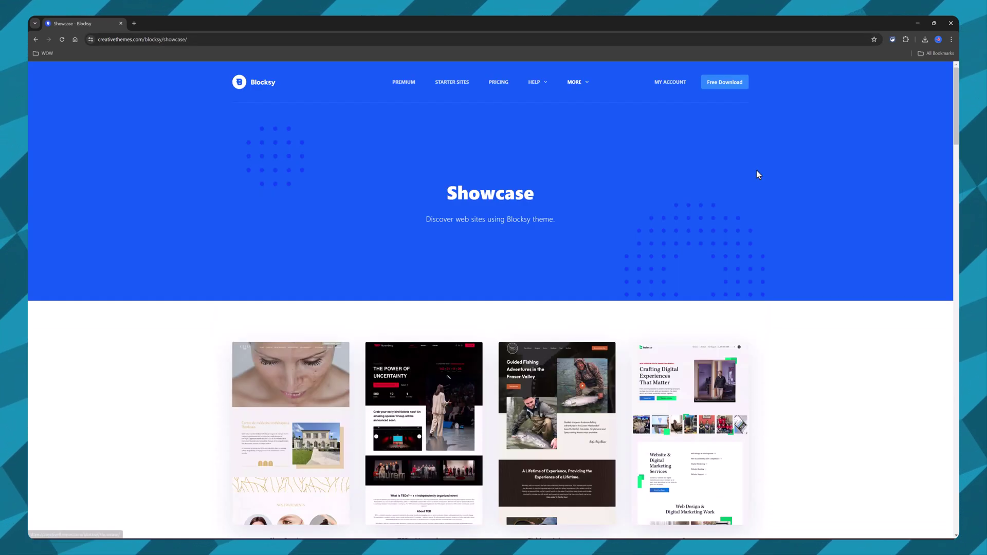
pyautogui.scroll(-3, 544, 211)
pyautogui.scroll(-8, 621, 205)
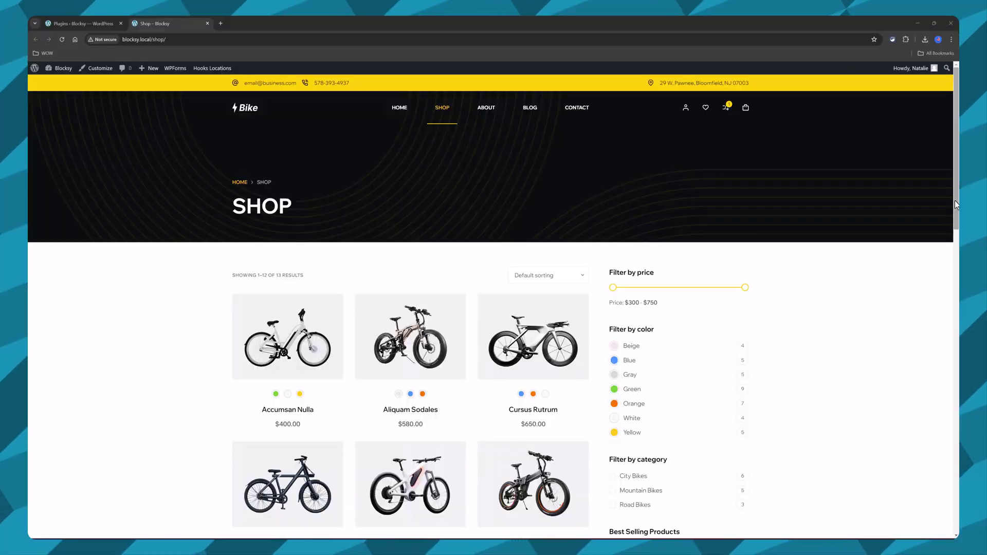
pyautogui.moveTo(954, 203); pyautogui.dragTo(952, 381)
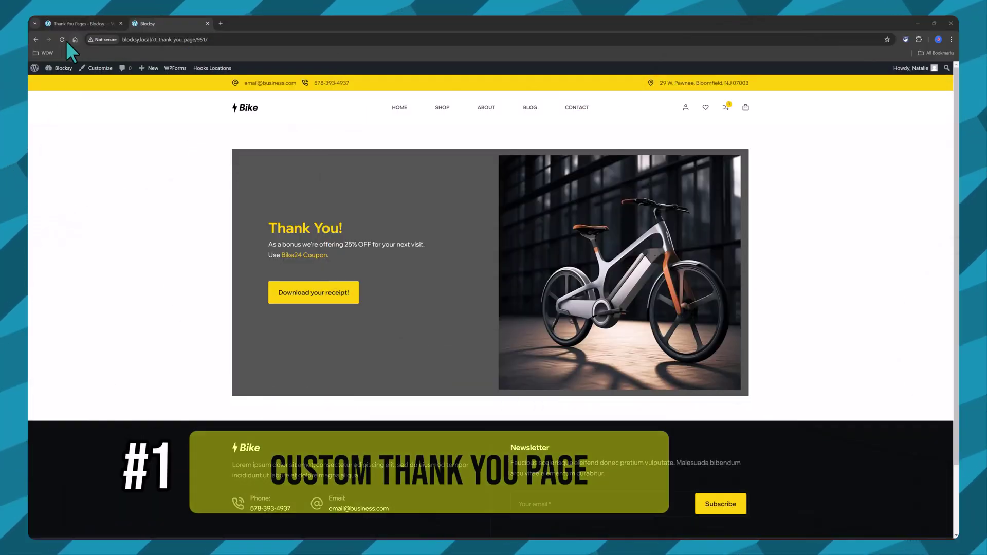
pyautogui.click(61, 38)
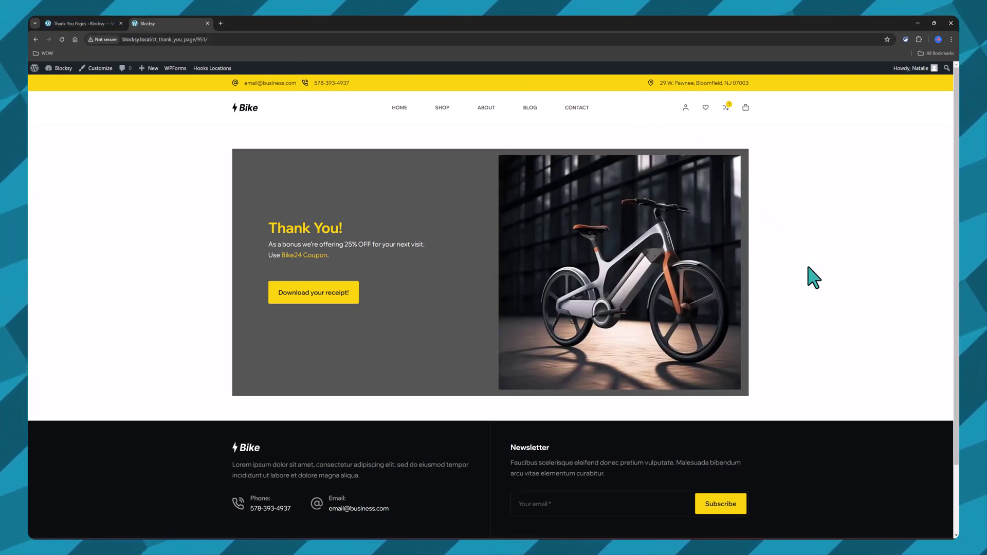
pyautogui.scroll(-2, 812, 278)
pyautogui.scroll(1, 814, 279)
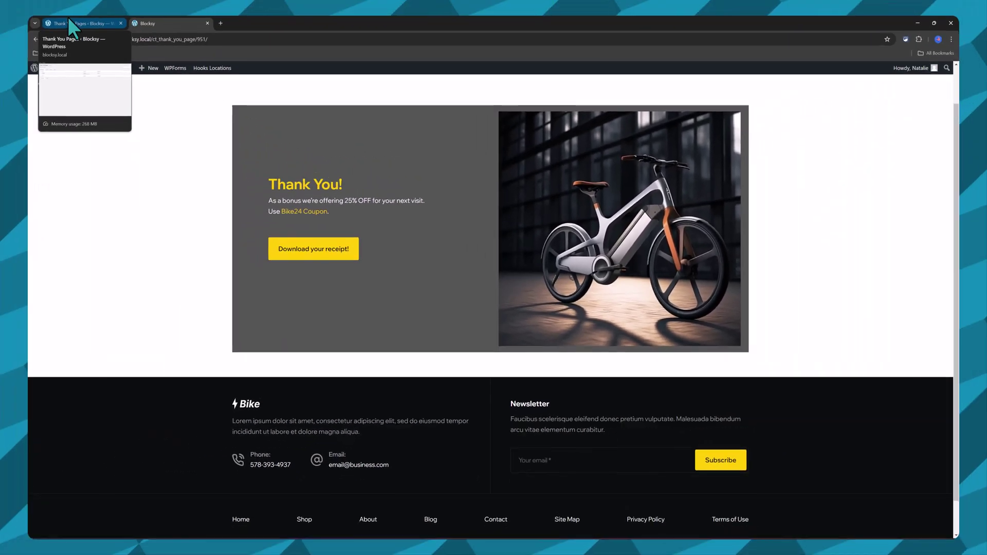
# - Edit the '(no title)' City Bikes page from the Marketing > Thank You Pages list
pyautogui.click(68, 22)
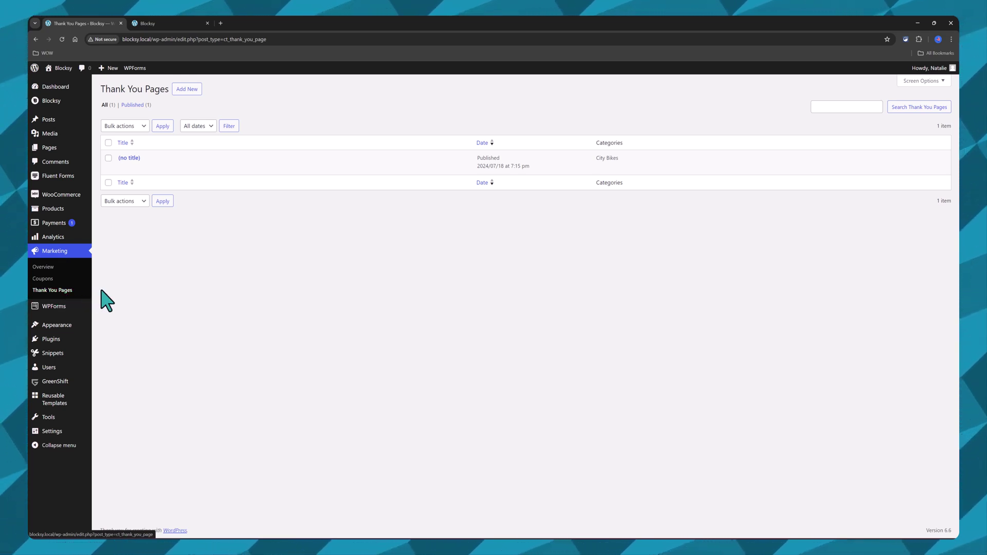
pyautogui.moveTo(149, 164)
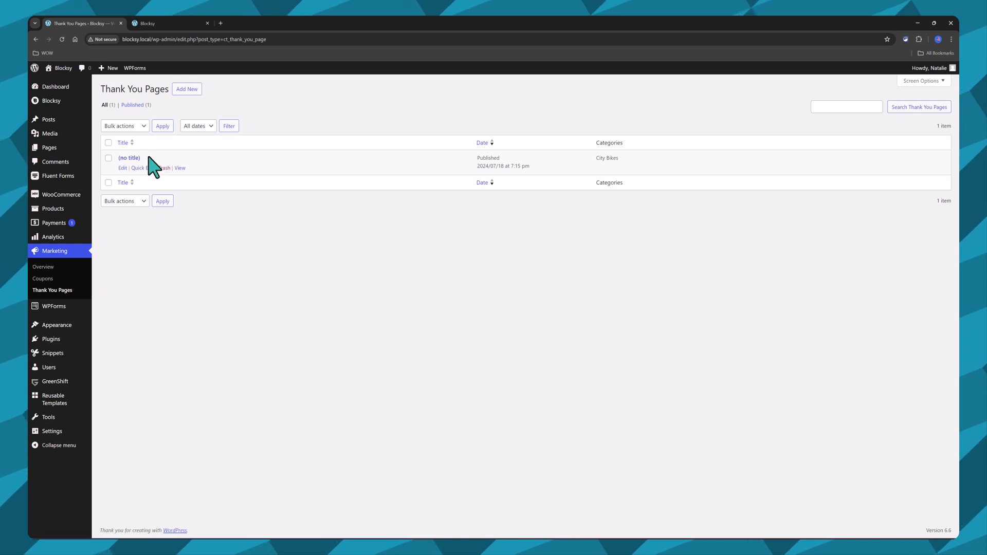
pyautogui.click(122, 168)
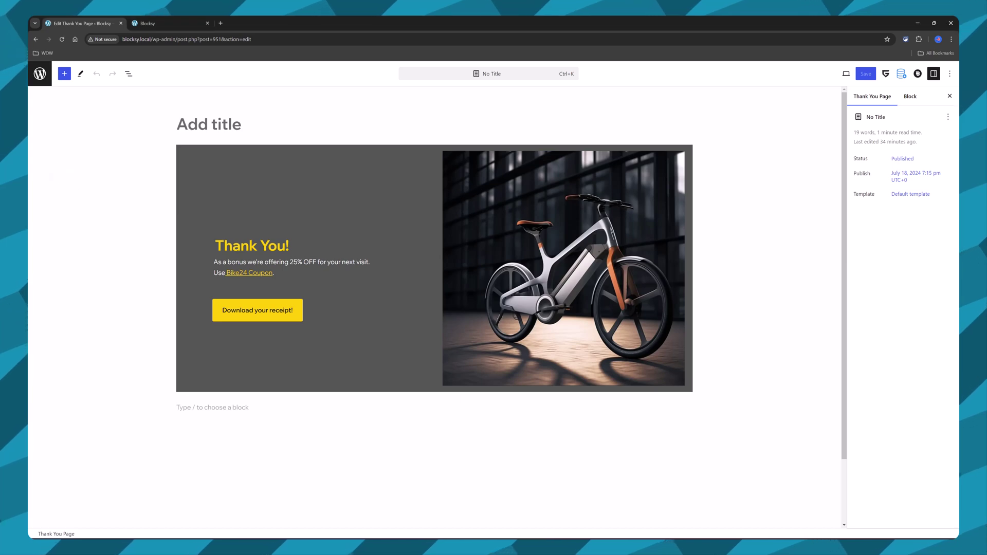
# - In List View, select the bike-image column and the 'Thank You!' message column
pyautogui.click(129, 73)
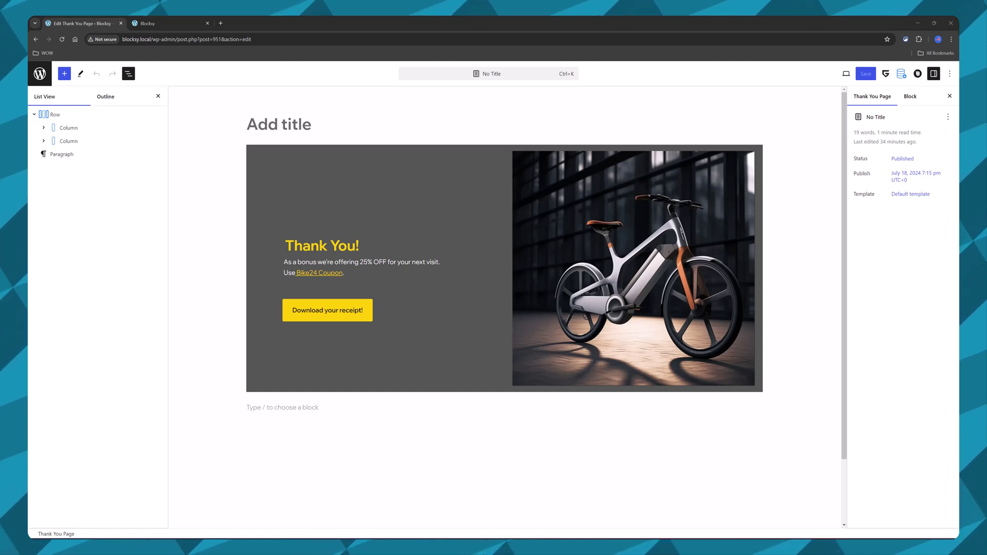
pyautogui.click(57, 140)
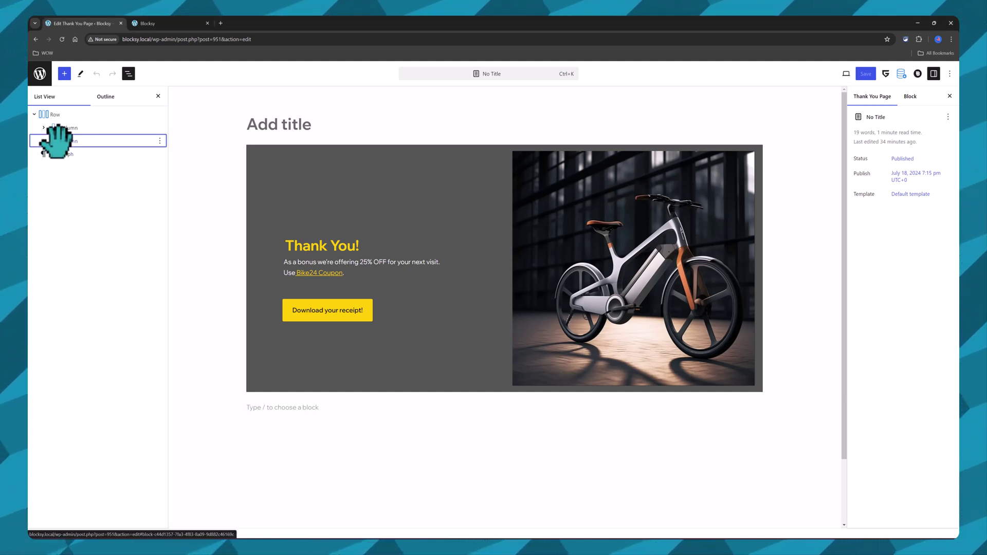
pyautogui.click(66, 127)
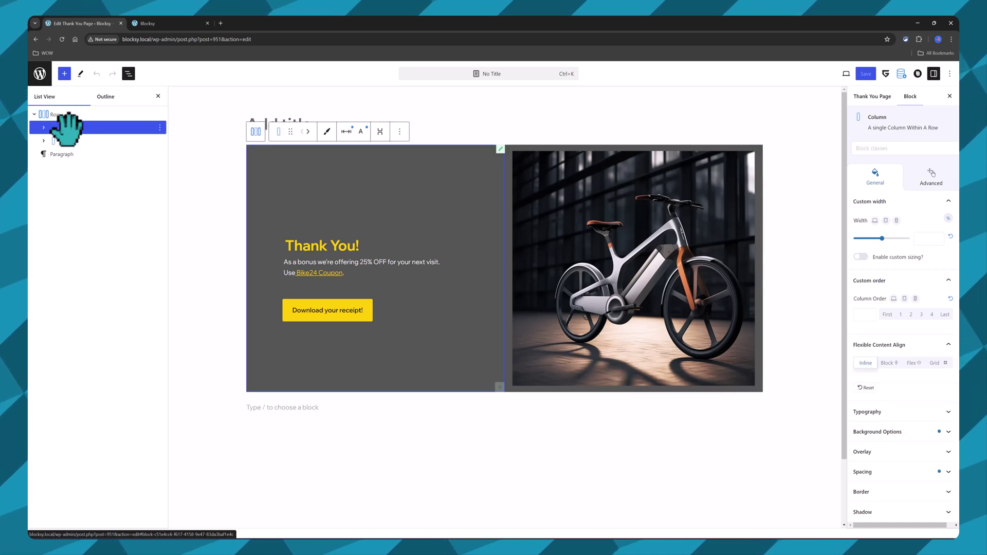
# - In Blocksy page settings, assign the page to Mountain Bikes, City Bikes and Road Bikes
pyautogui.click(917, 73)
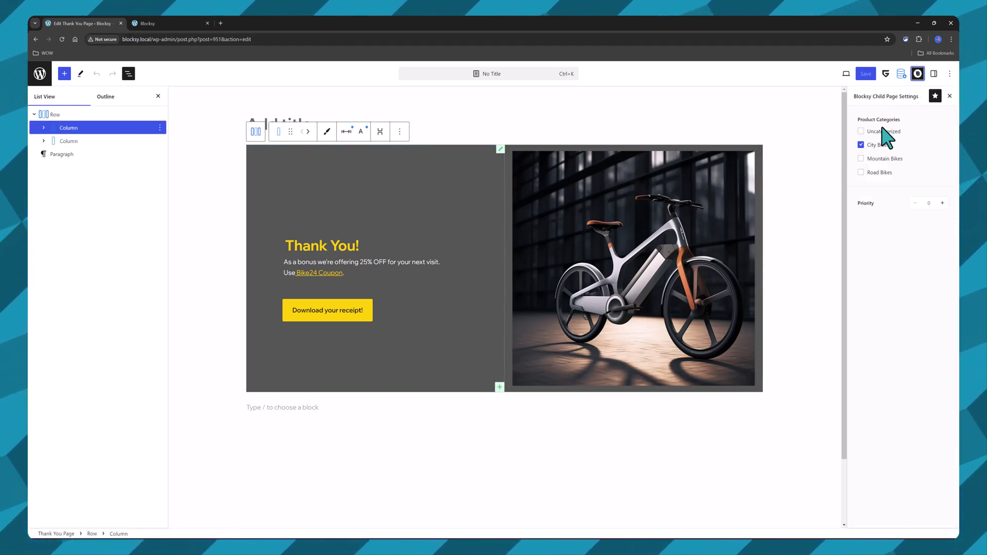
pyautogui.click(861, 159)
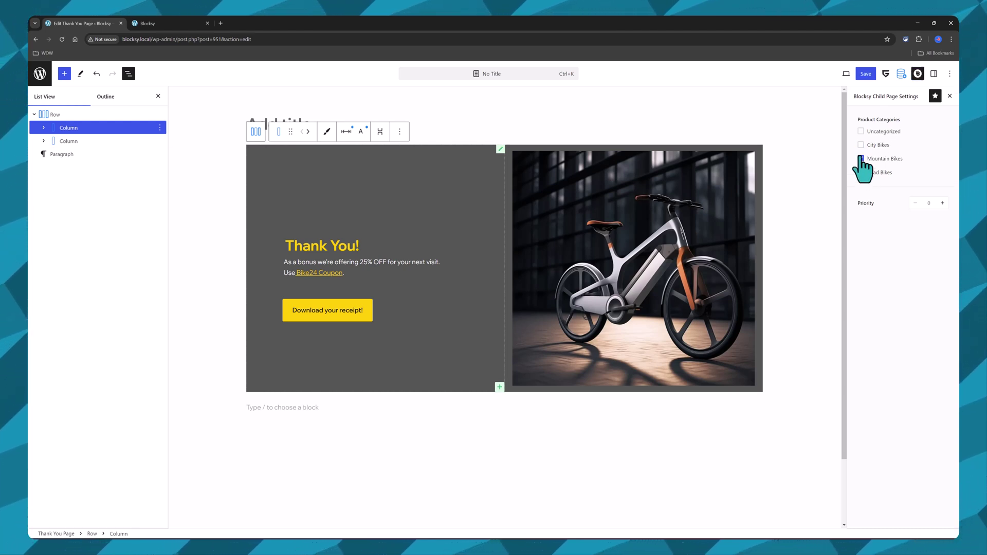
pyautogui.click(861, 145)
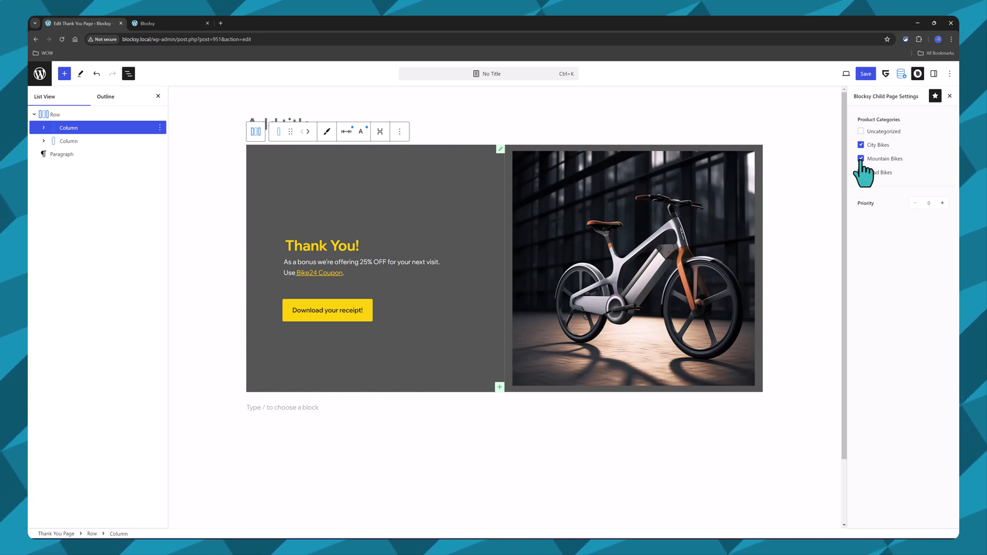
pyautogui.click(861, 172)
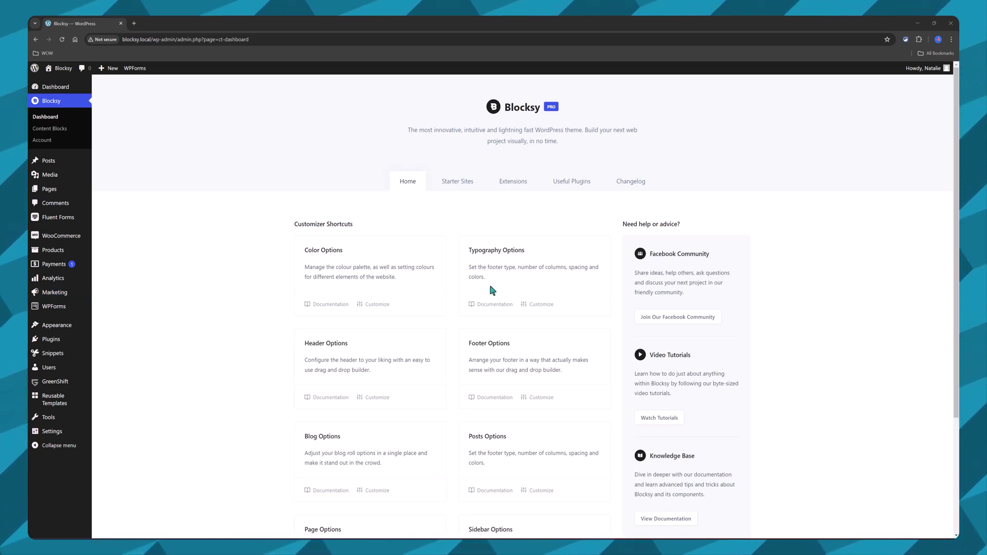
# - Show the Shop Extra extension's features and open Product Brands management
pyautogui.click(515, 186)
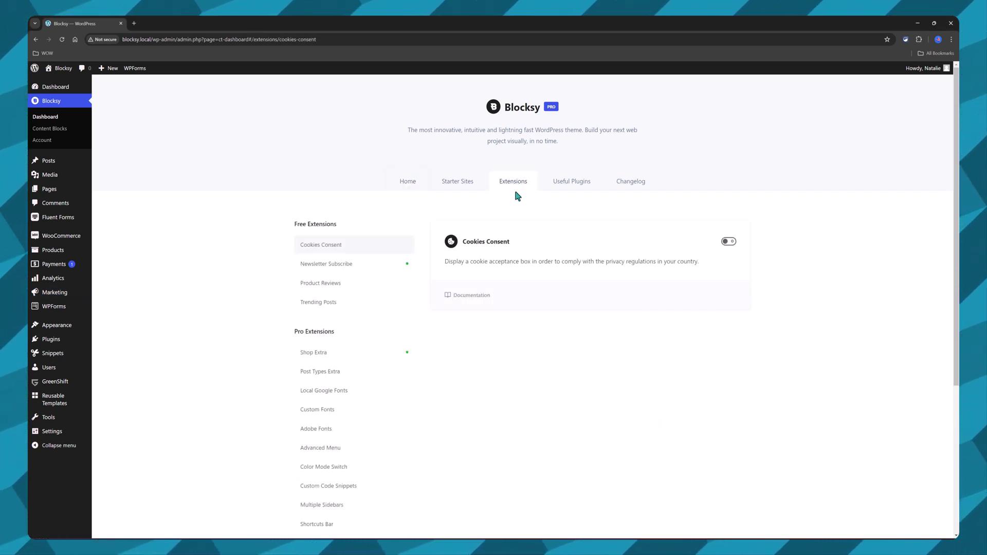
pyautogui.click(339, 354)
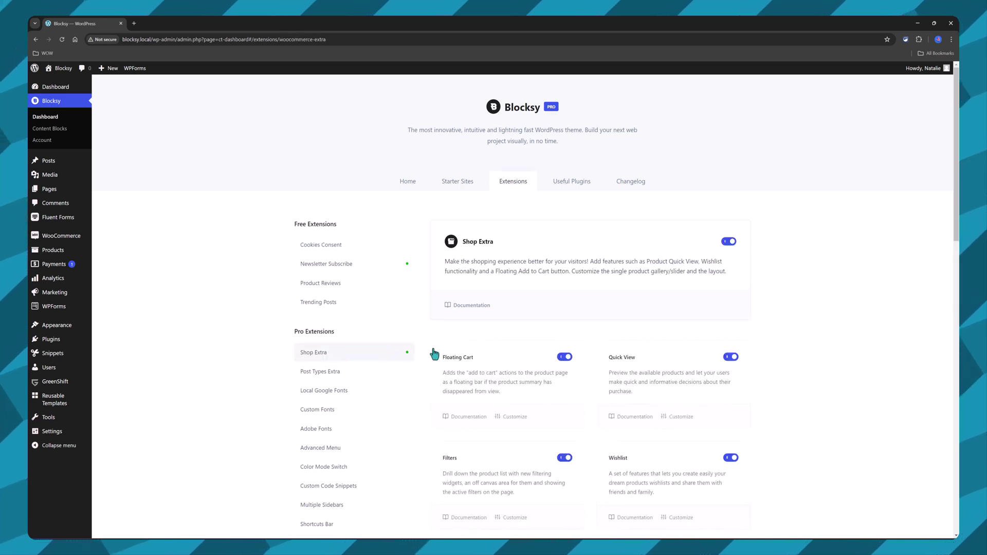
pyautogui.scroll(-7, 435, 355)
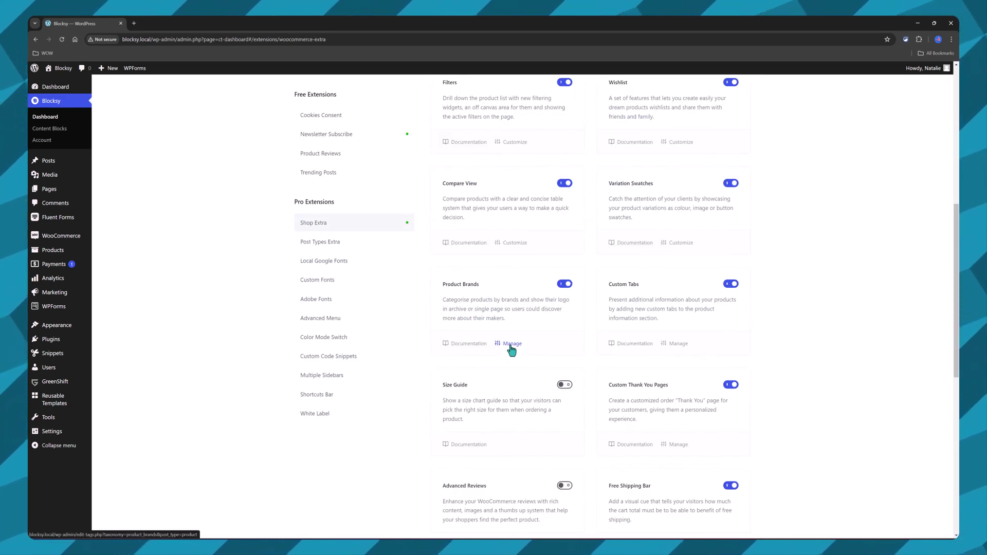
pyautogui.click(511, 344)
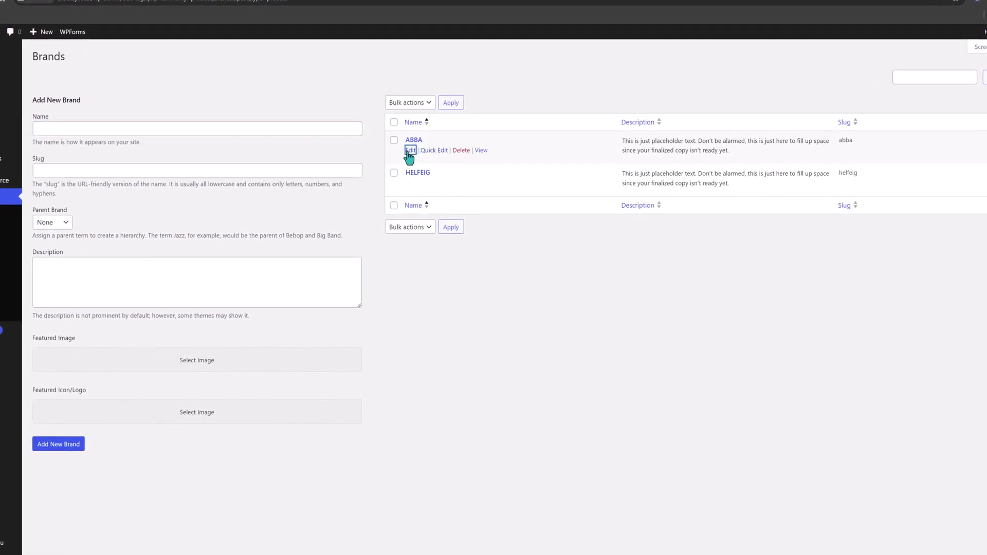
# - Review the ABBA brand's details, then open the All Products list with its Brands column
pyautogui.click(411, 151)
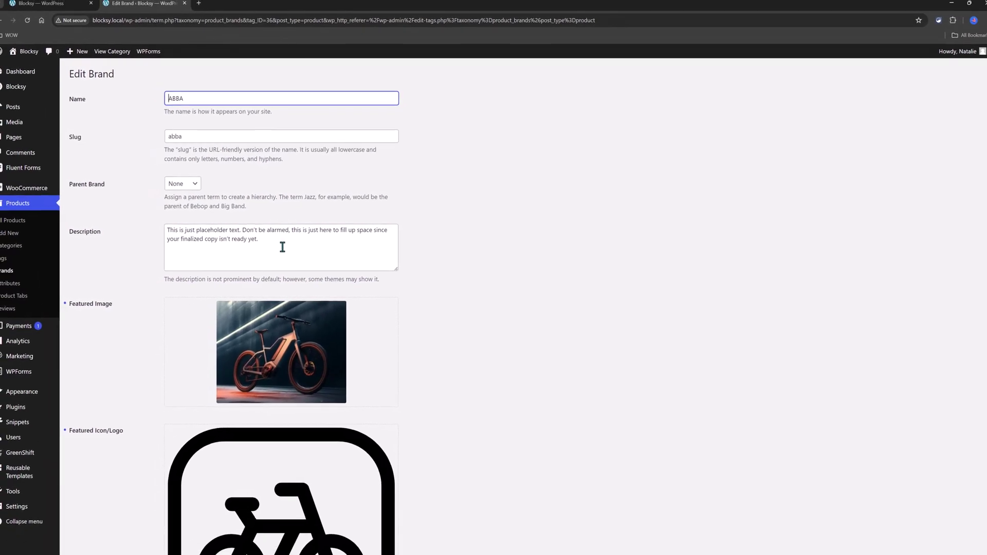
pyautogui.scroll(-2, 153, 233)
pyautogui.click(18, 221)
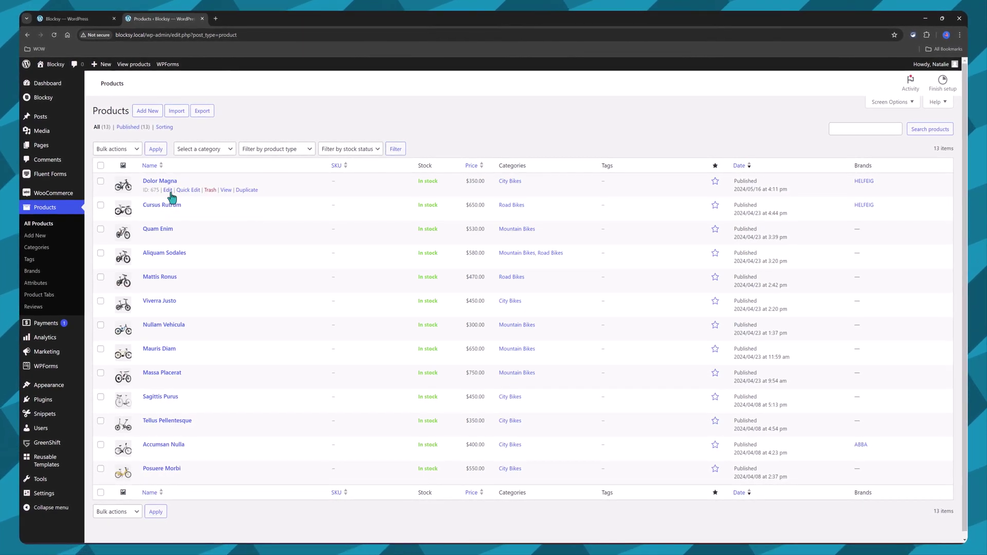
# - Open the Dolor Magna product, then review the Customizer's Single Product and Product Tabs settings
pyautogui.click(169, 191)
pyautogui.moveTo(60, 198)
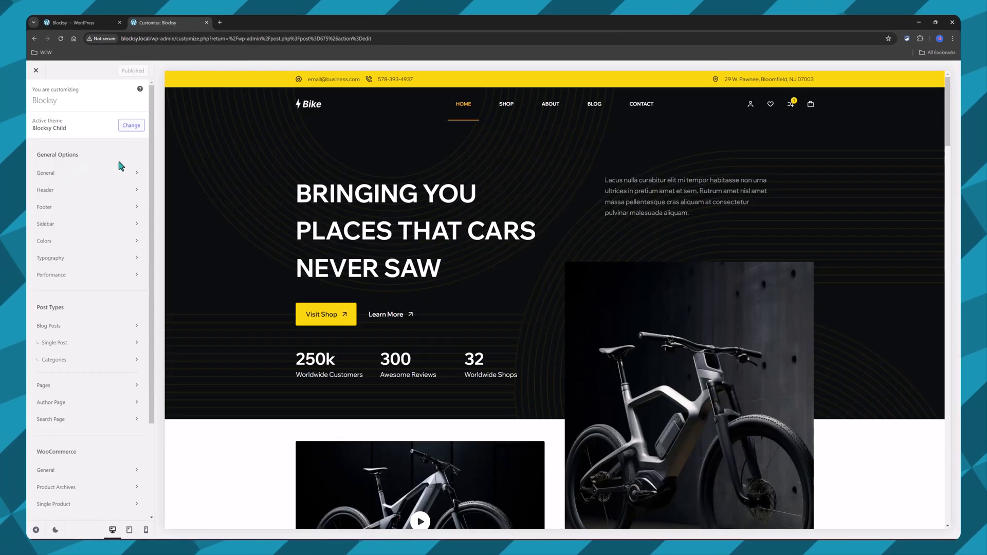
pyautogui.scroll(-3, 110, 309)
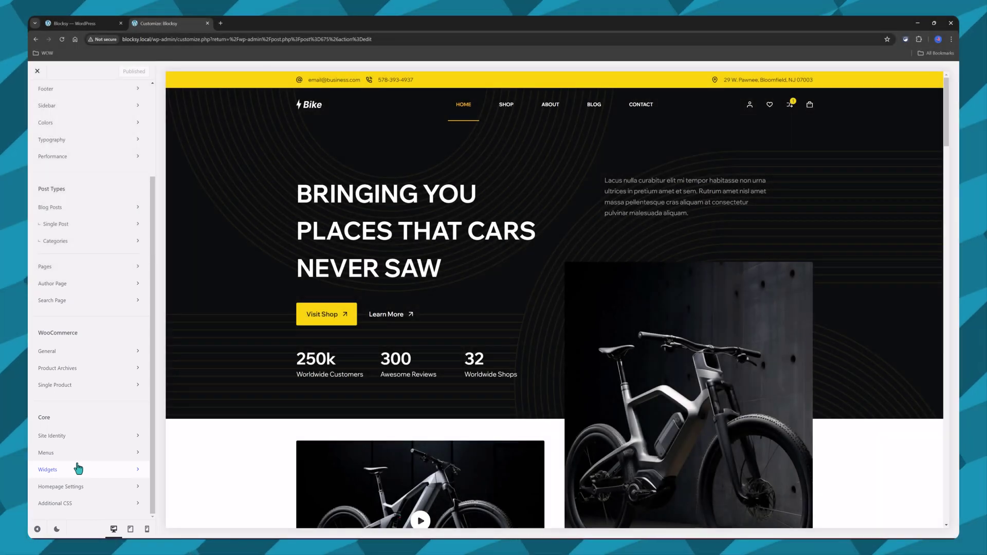
pyautogui.click(109, 385)
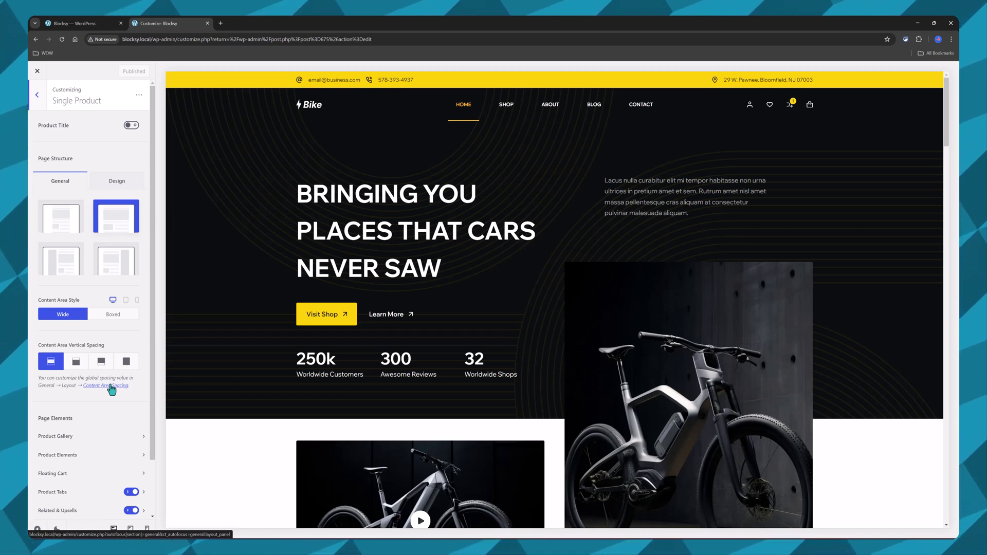
pyautogui.scroll(-1, 111, 389)
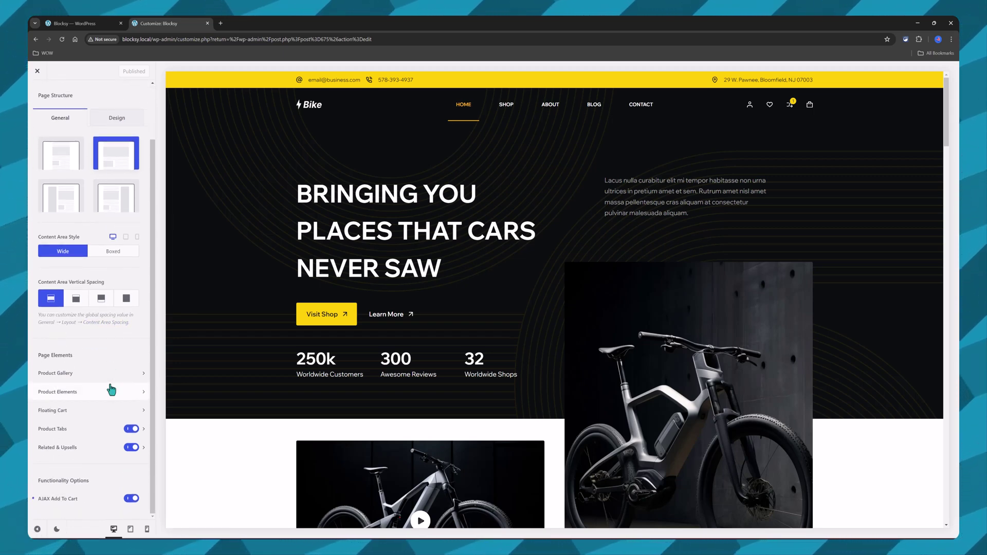
pyautogui.click(85, 432)
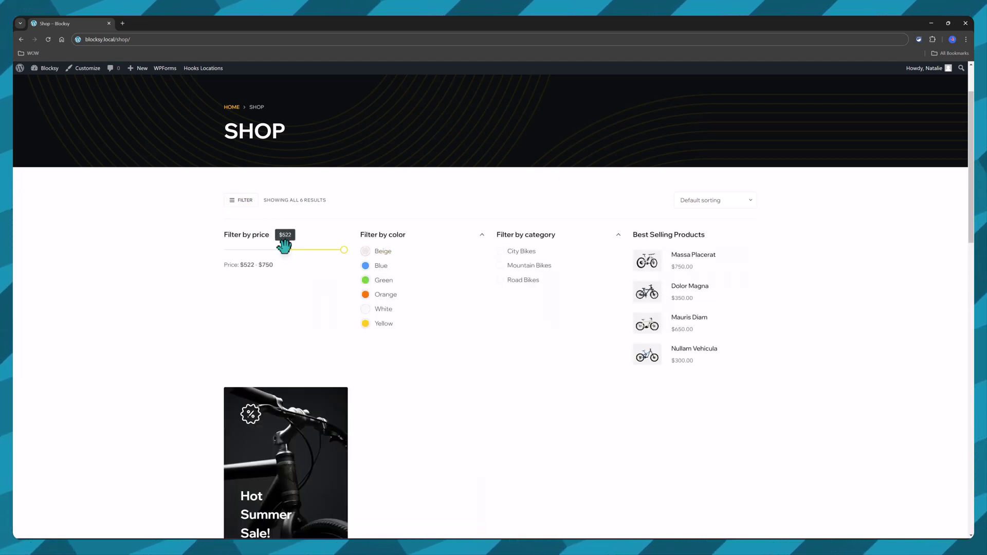
# - Lower the shop's minimum price filter to $300 and scroll through the filtered bikes
pyautogui.moveTo(225, 246); pyautogui.dragTo(222, 247)
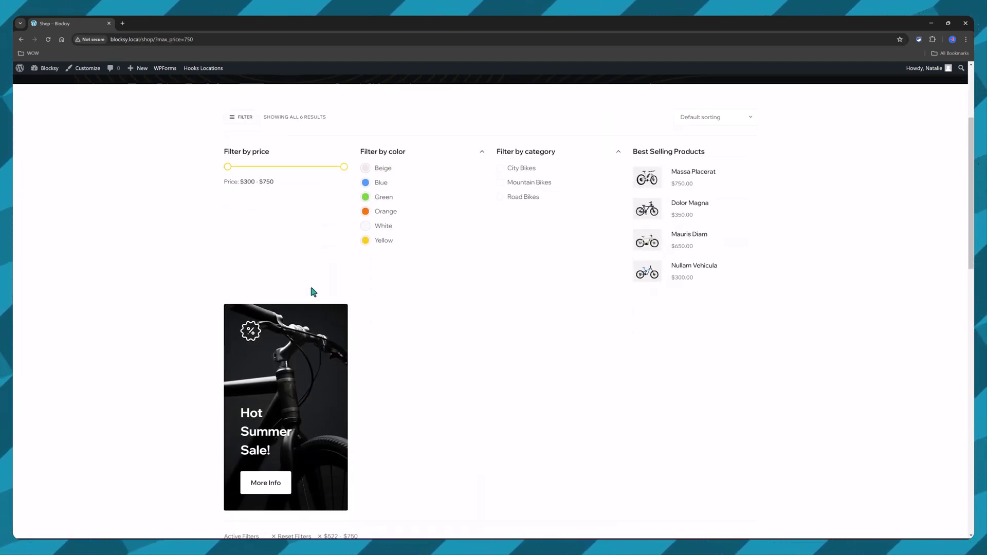
pyautogui.scroll(2, 283, 175)
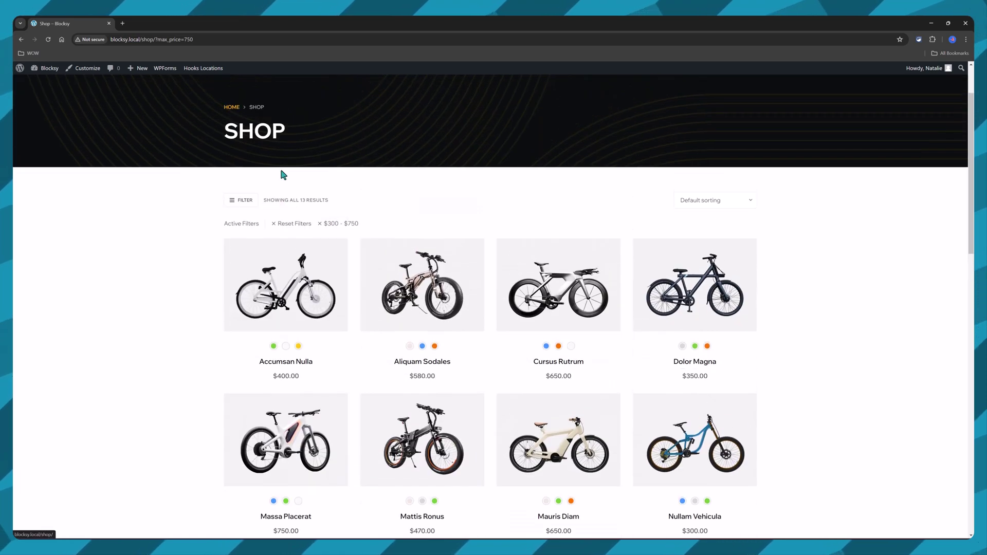
pyautogui.scroll(2, 278, 206)
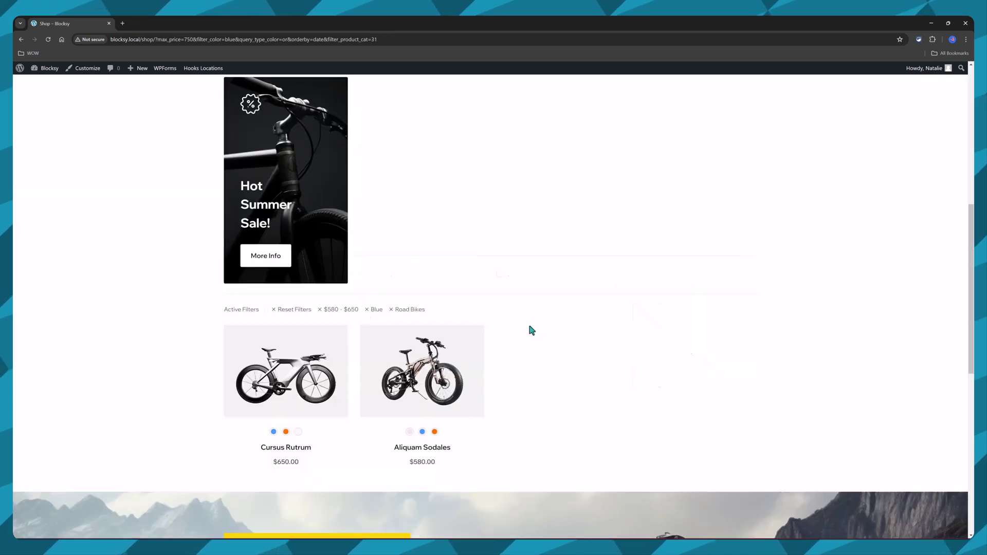
pyautogui.scroll(-3, 529, 326)
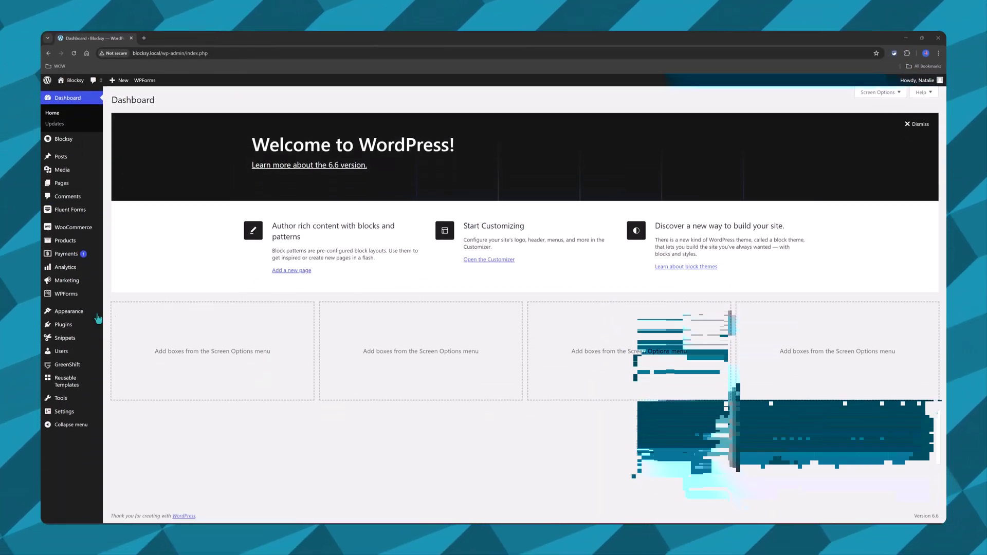
# - Go to Widgets and expand the WooCommerce Filters Canvas area
pyautogui.moveTo(97, 316)
pyautogui.click(122, 347)
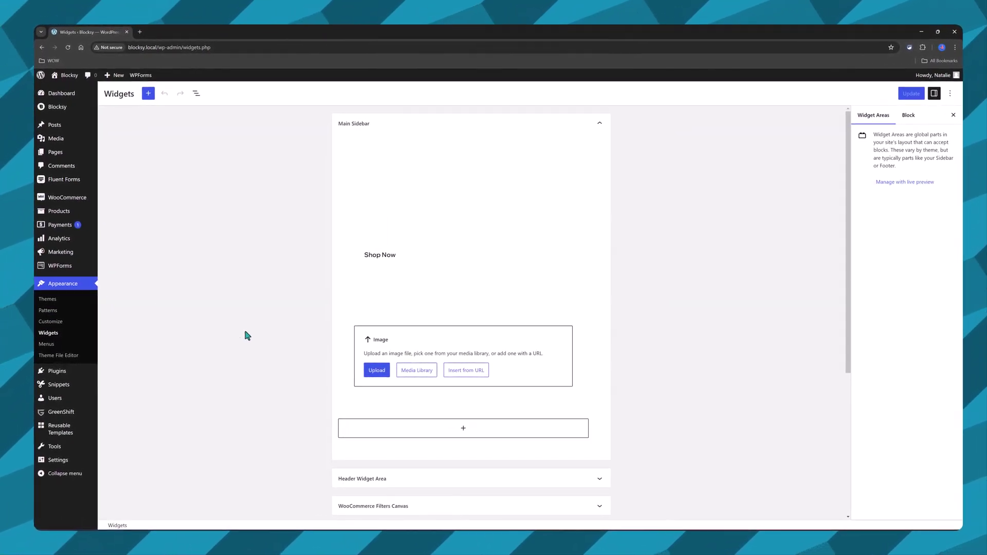
pyautogui.scroll(-2, 280, 332)
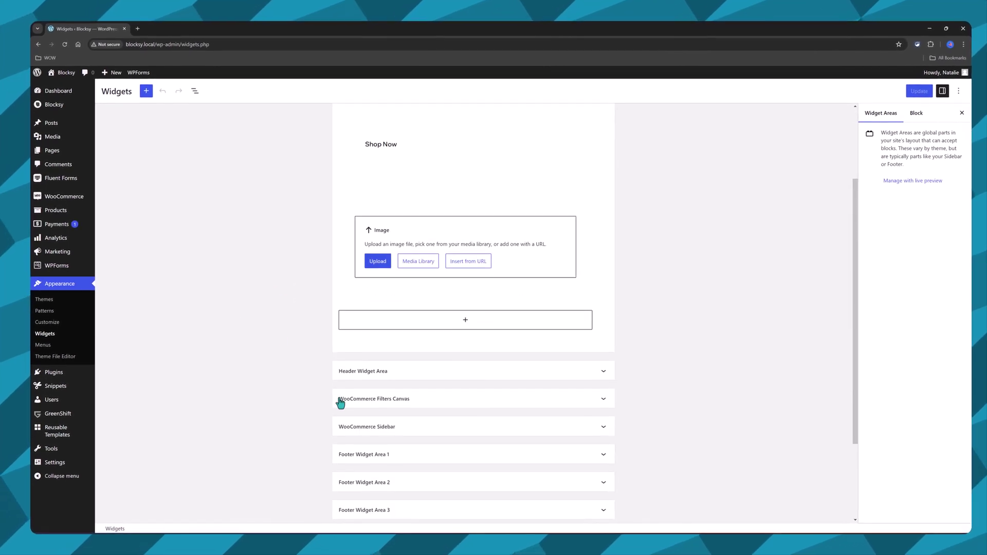
pyautogui.click(498, 399)
# - In List View, expand the Filters Canvas and its first Shop Filters block
pyautogui.scroll(-5, 520, 360)
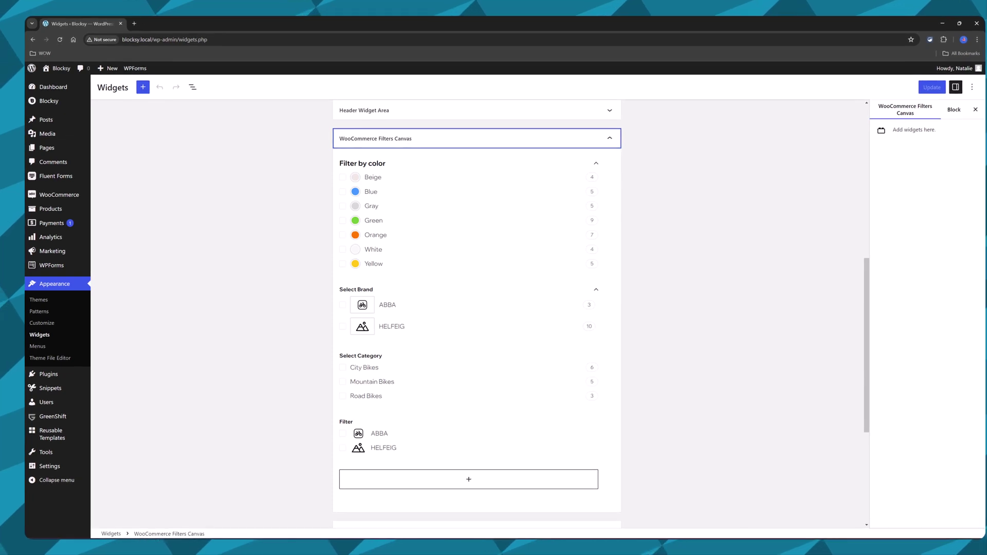
pyautogui.click(189, 88)
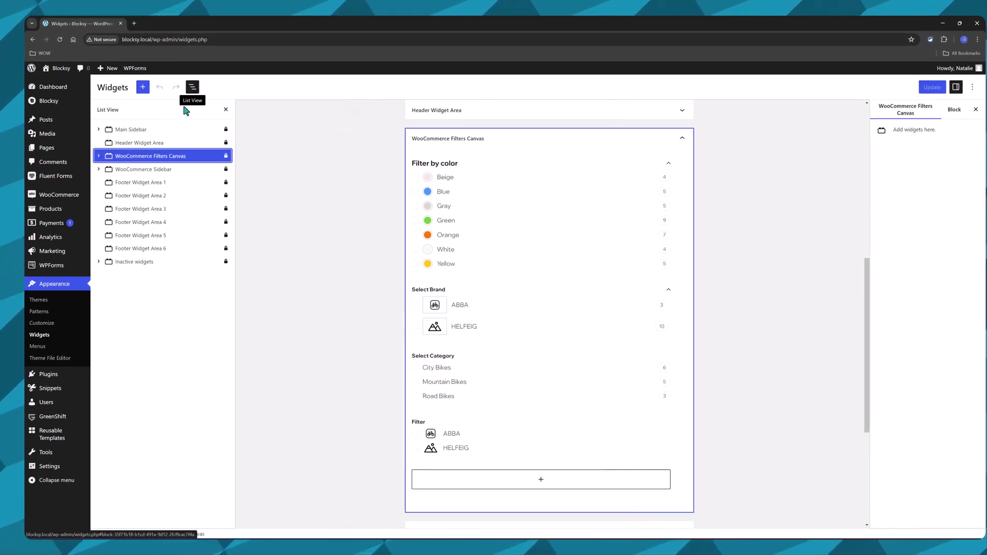
pyautogui.click(97, 156)
pyautogui.click(107, 169)
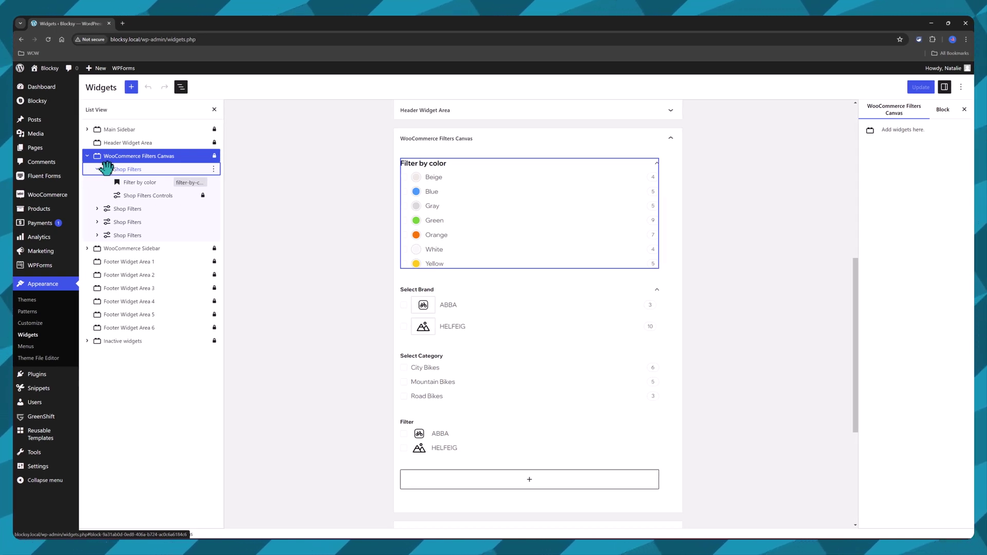
# - Change the colour filter heading from 'Filter by color' to 'Select by color'
pyautogui.click(388, 160)
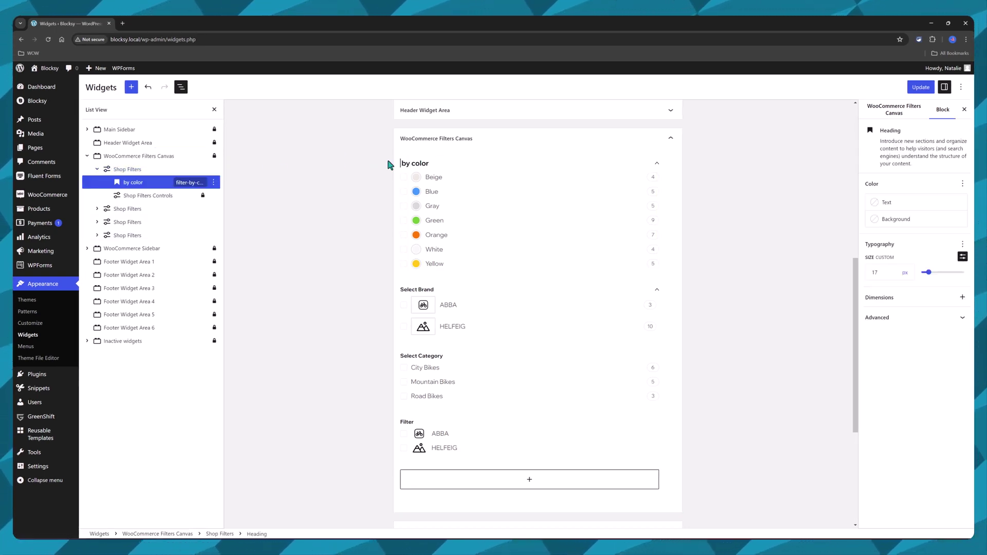
pyautogui.hotkey('ctrl', 'Delete')
pyautogui.write('Select')
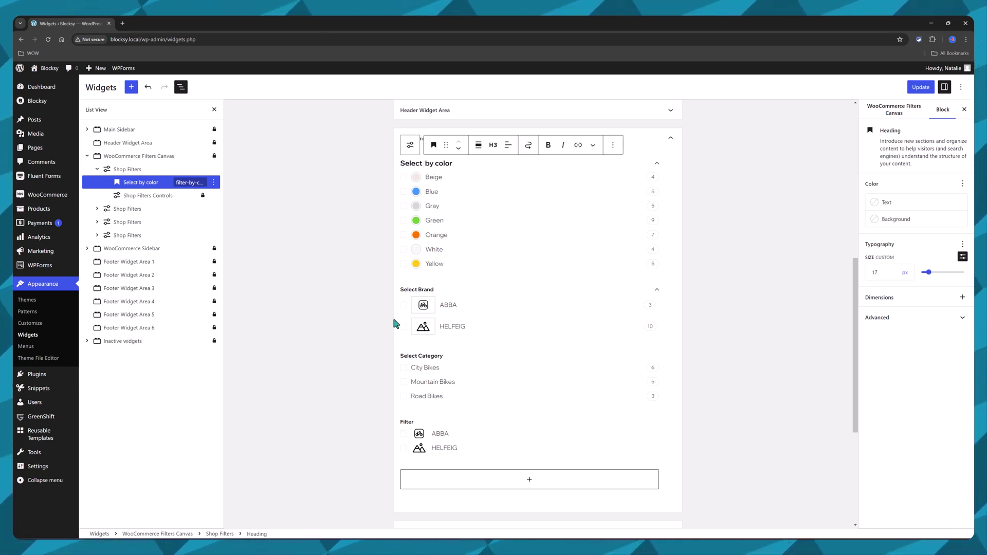
pyautogui.click(476, 164)
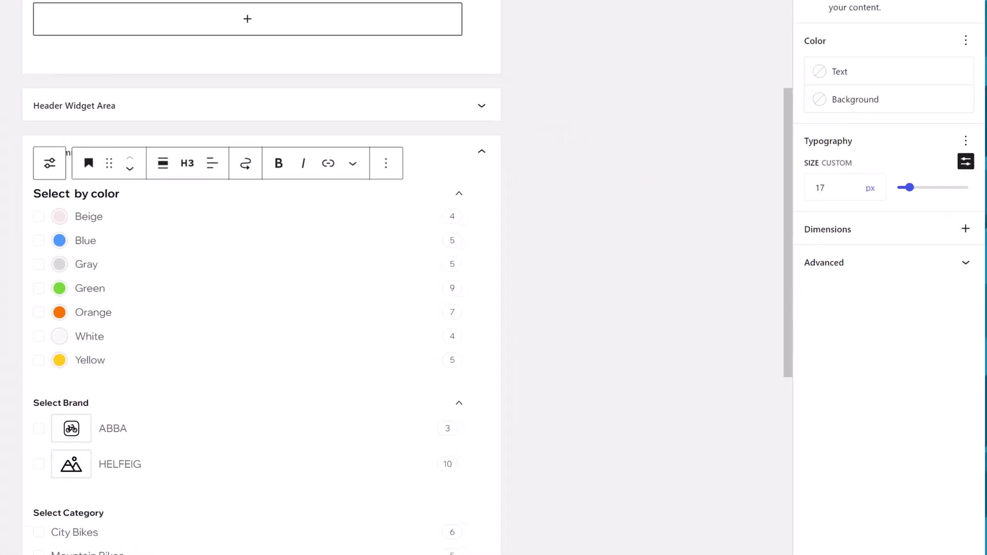
# - Try the colour filter's tooltip option and search box, removing the search box again
pyautogui.click(591, 334)
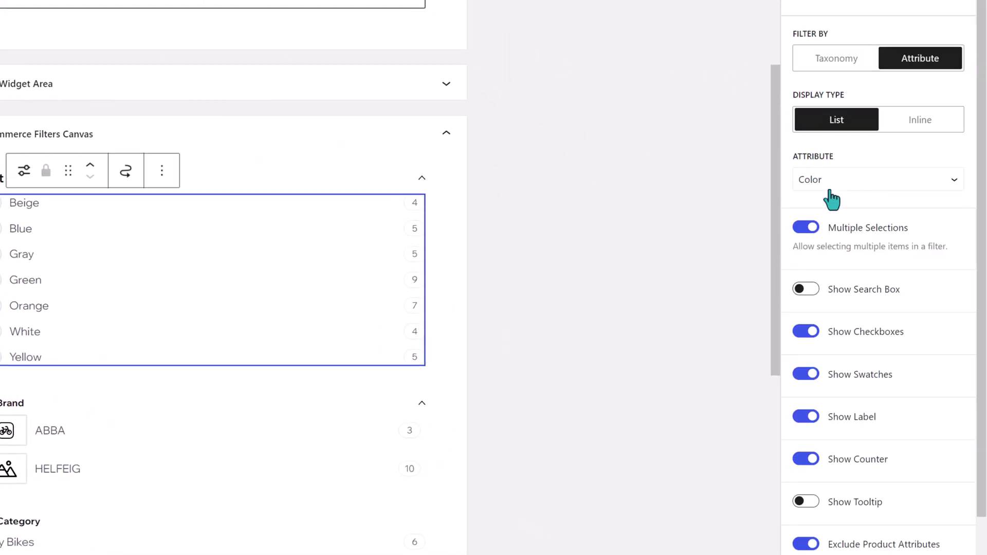
pyautogui.scroll(-2, 821, 461)
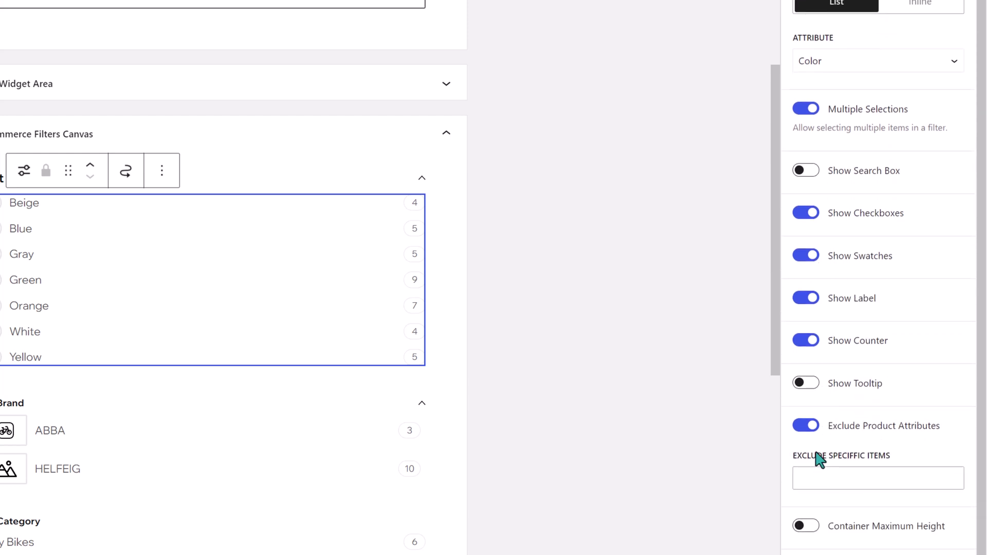
pyautogui.click(807, 383)
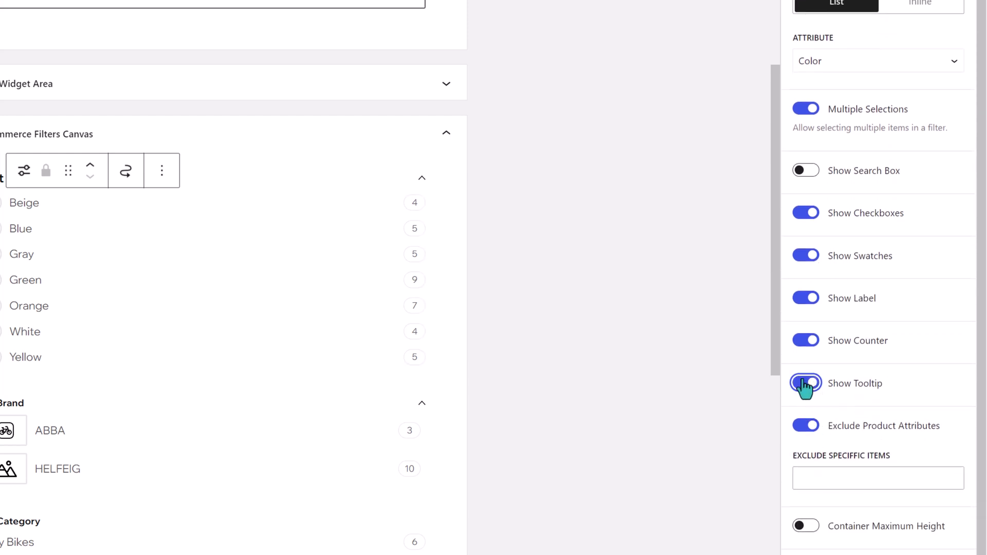
pyautogui.click(799, 175)
pyautogui.click(806, 173)
# - Keep Color as the filter's attribute, then reselect the heading and filter settings
pyautogui.click(859, 61)
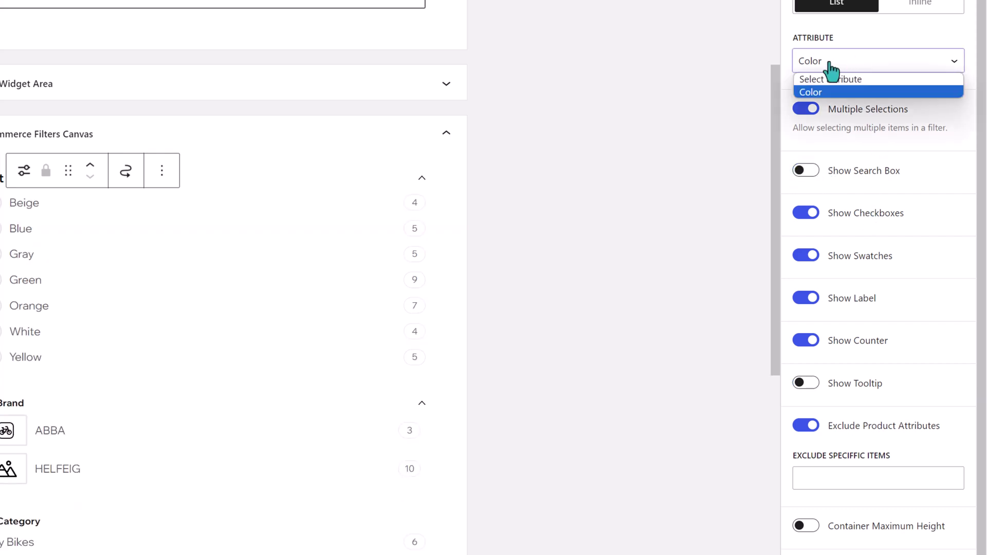
pyautogui.click(832, 93)
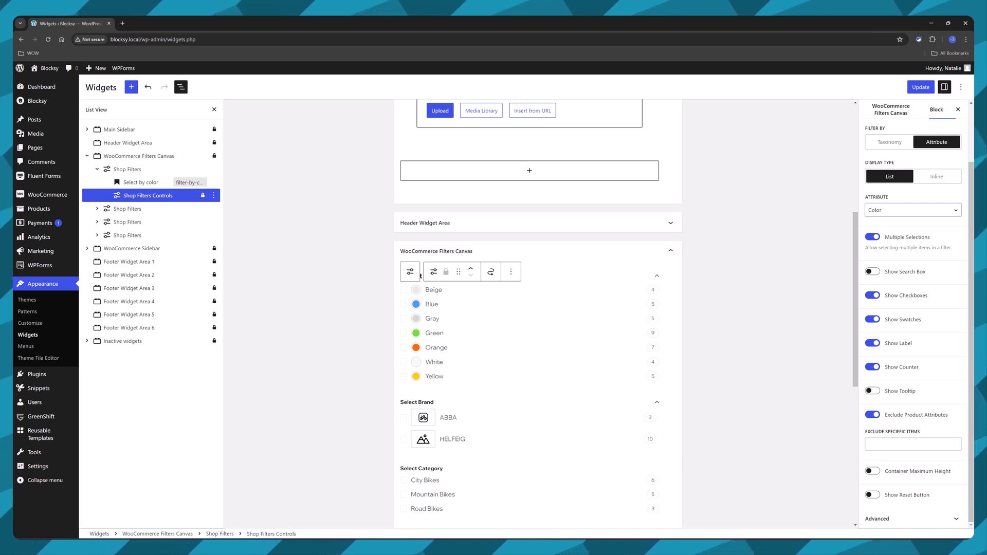
pyautogui.click(141, 182)
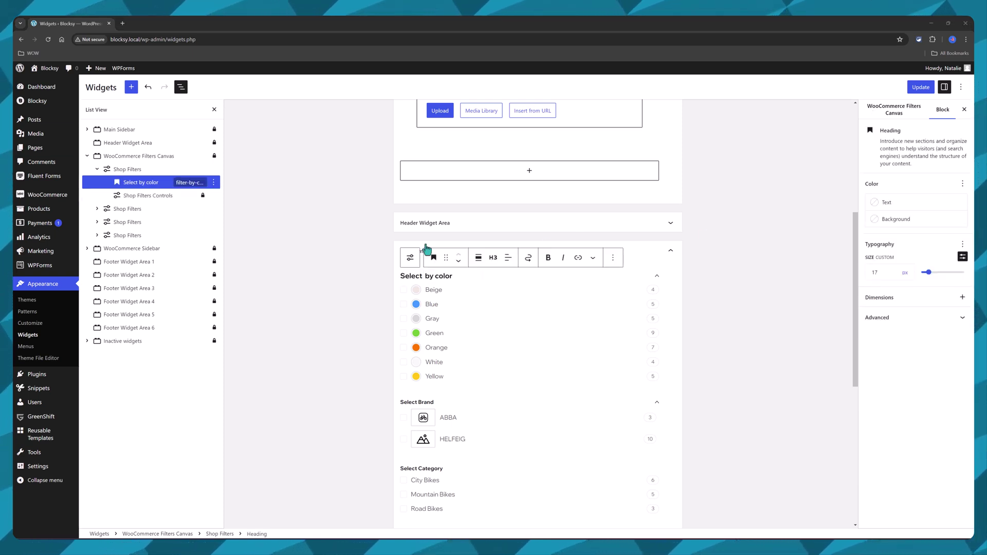
pyautogui.click(154, 196)
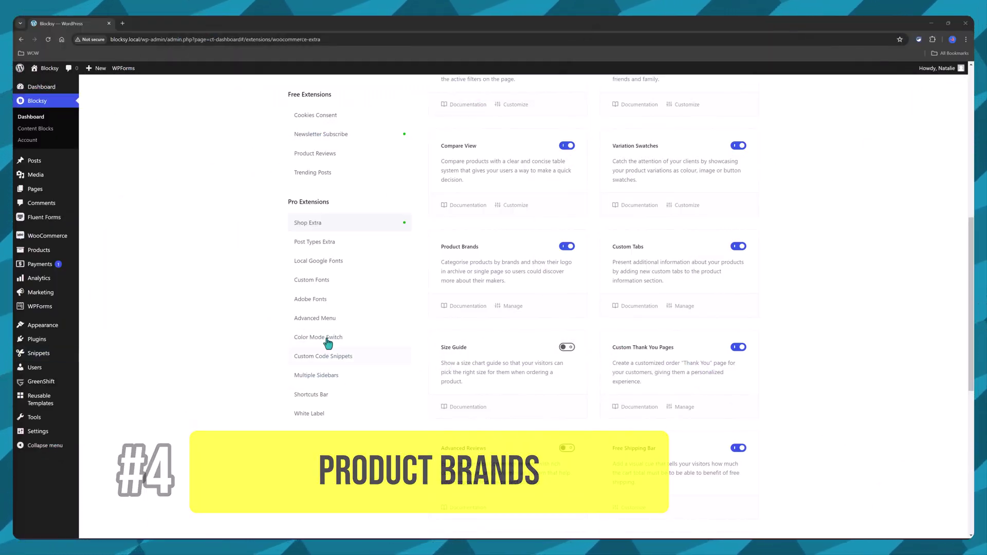
# - Open the ABBA brand from Product Brands management and update it
pyautogui.click(517, 308)
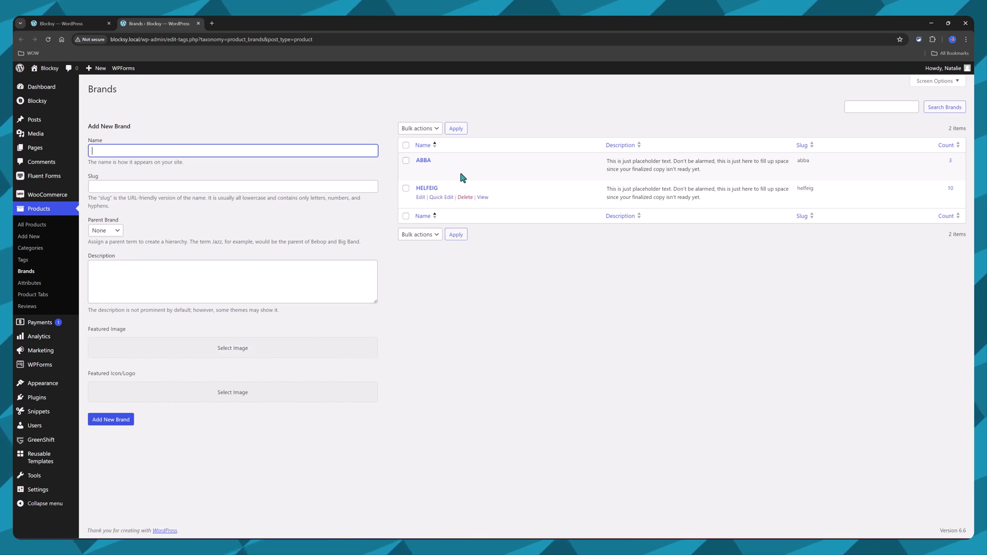
pyautogui.click(420, 169)
pyautogui.scroll(-5, 331, 348)
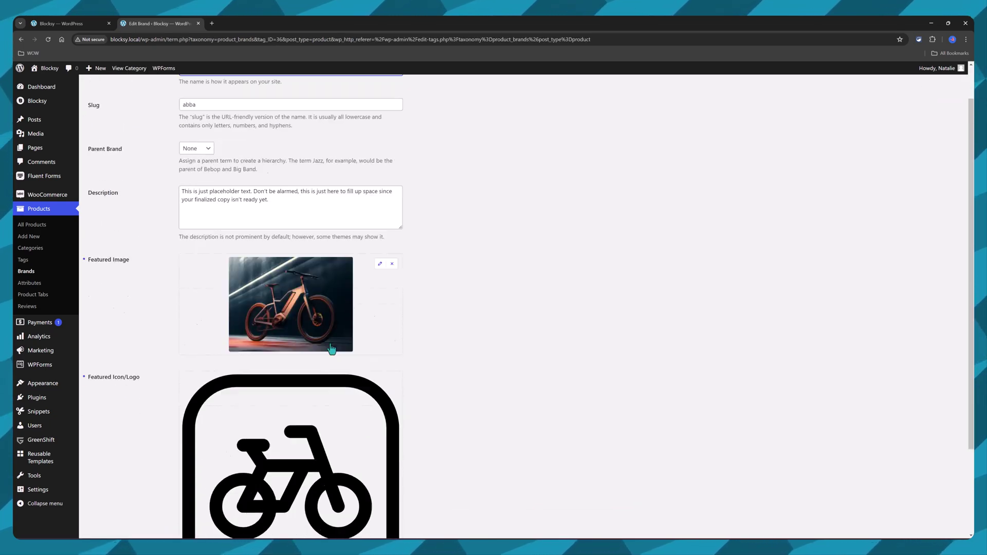
pyautogui.click(99, 505)
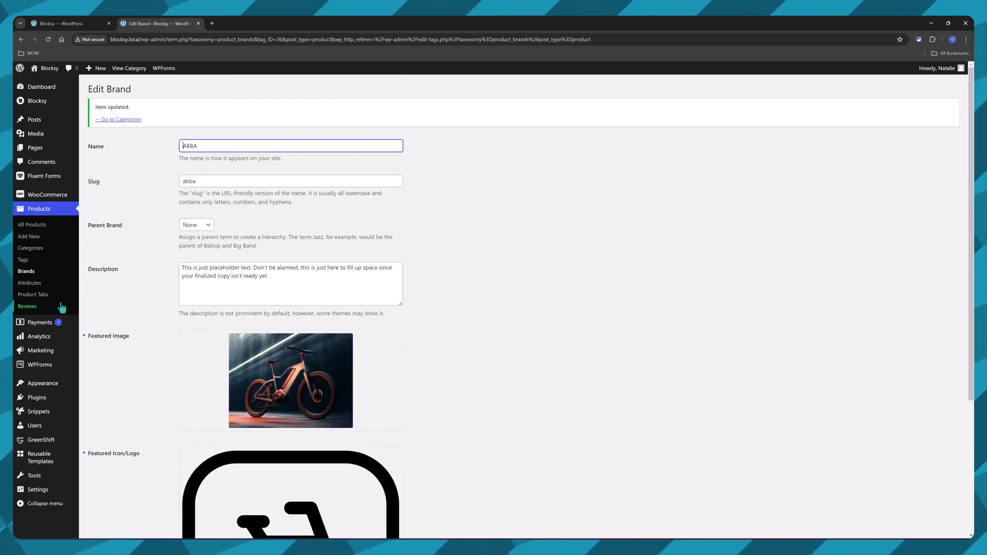
# - Go to the Widgets page and show the outline of widget areas and blocks
pyautogui.moveTo(34, 396)
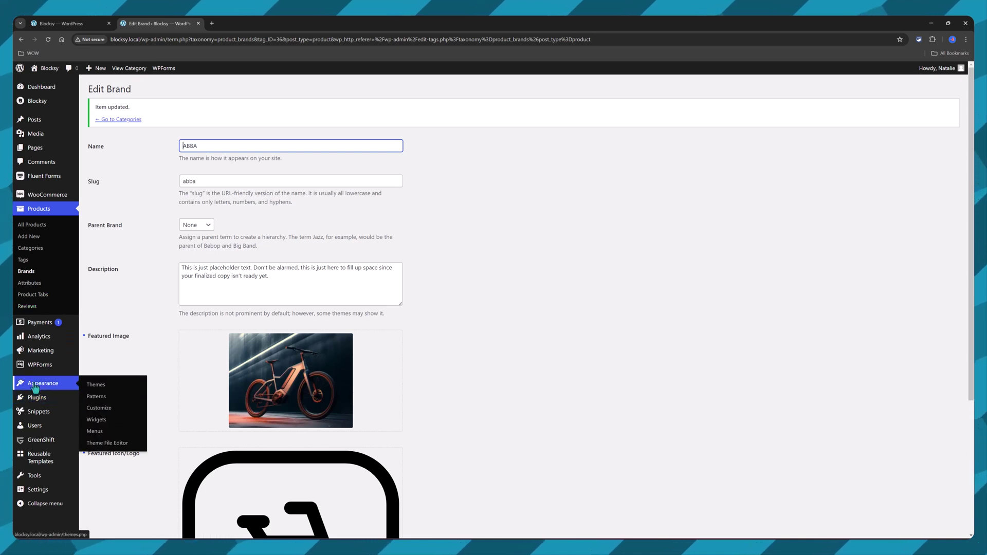
pyautogui.click(98, 420)
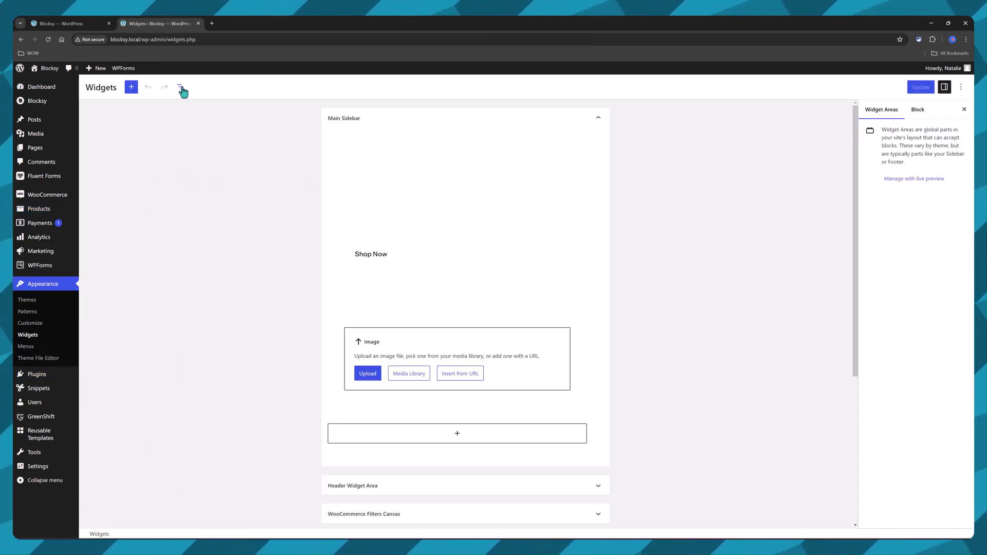
pyautogui.click(181, 87)
# - Select the existing Select Brand filter and its enclosing Shop Filters group
pyautogui.click(171, 158)
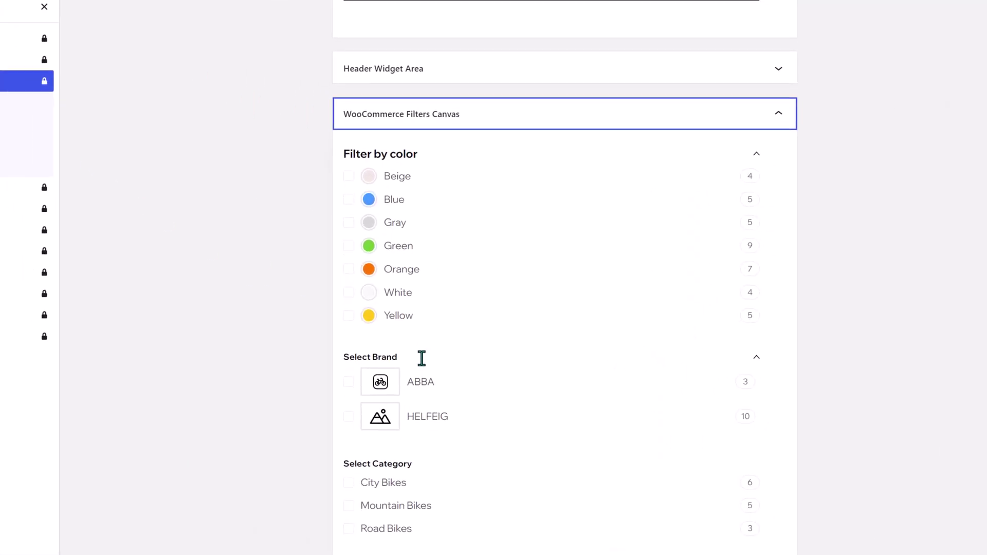
pyautogui.click(401, 356)
pyautogui.click(36, 132)
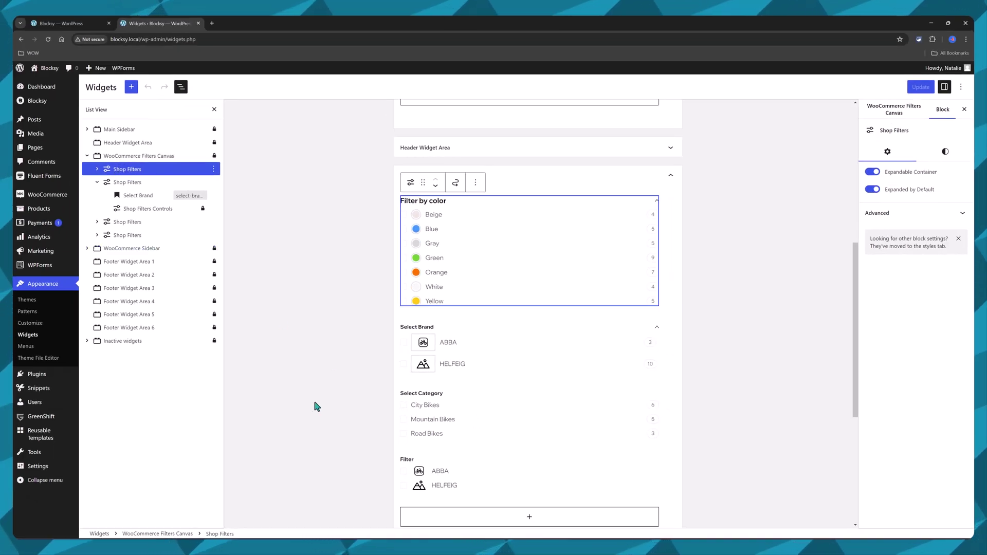
# - Add a Shop Filters block headed 'Product Brand' with its taxonomy set to Brand
pyautogui.click(516, 518)
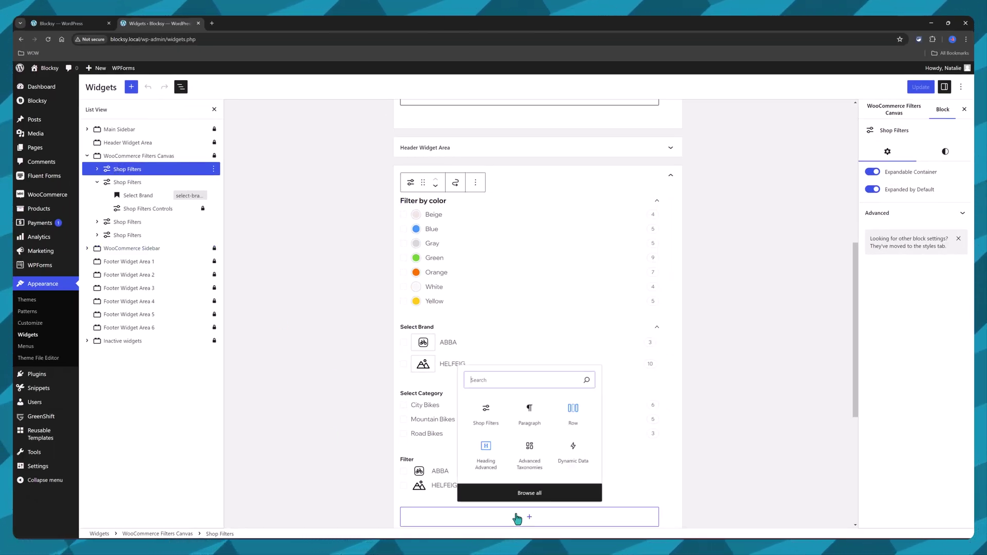
pyautogui.click(484, 408)
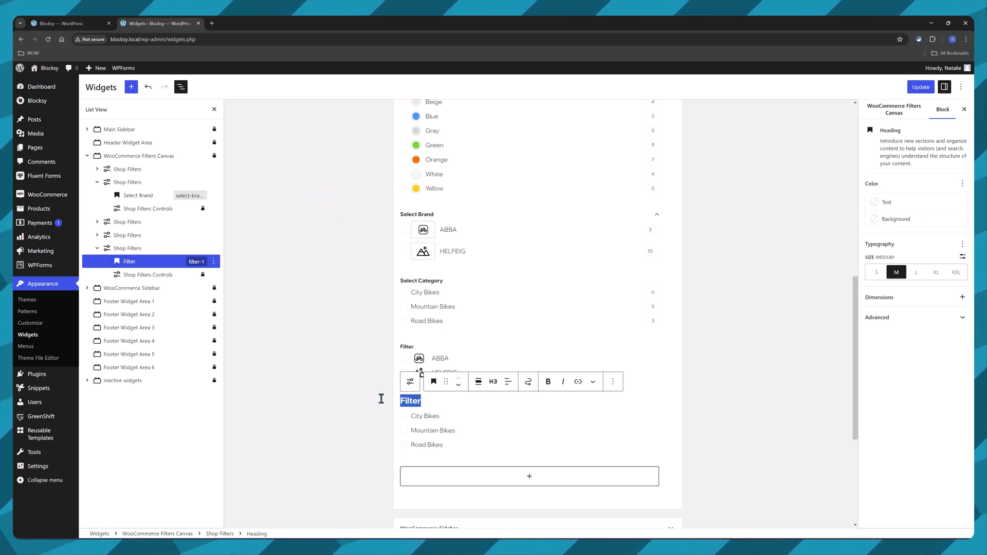
pyautogui.write('Product')
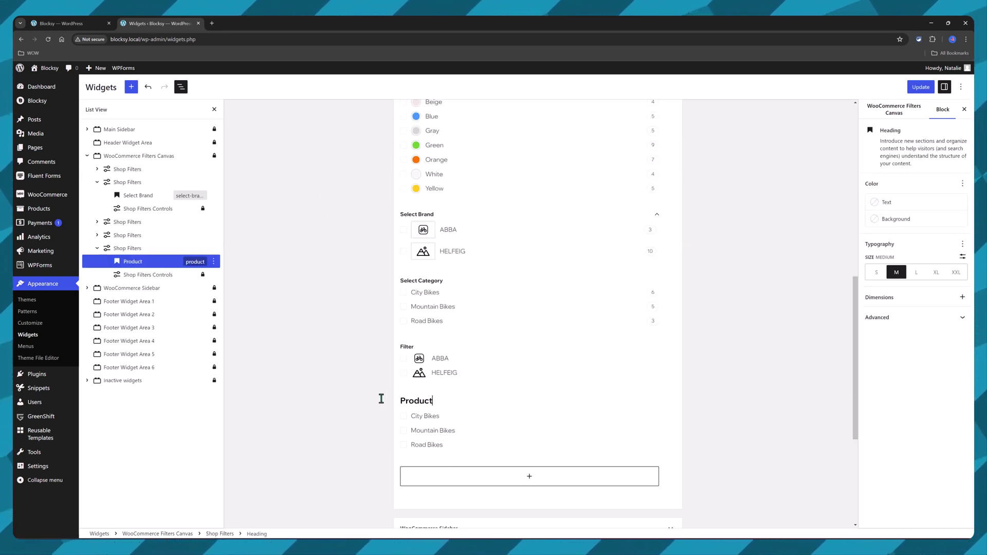
pyautogui.write(' Brand')
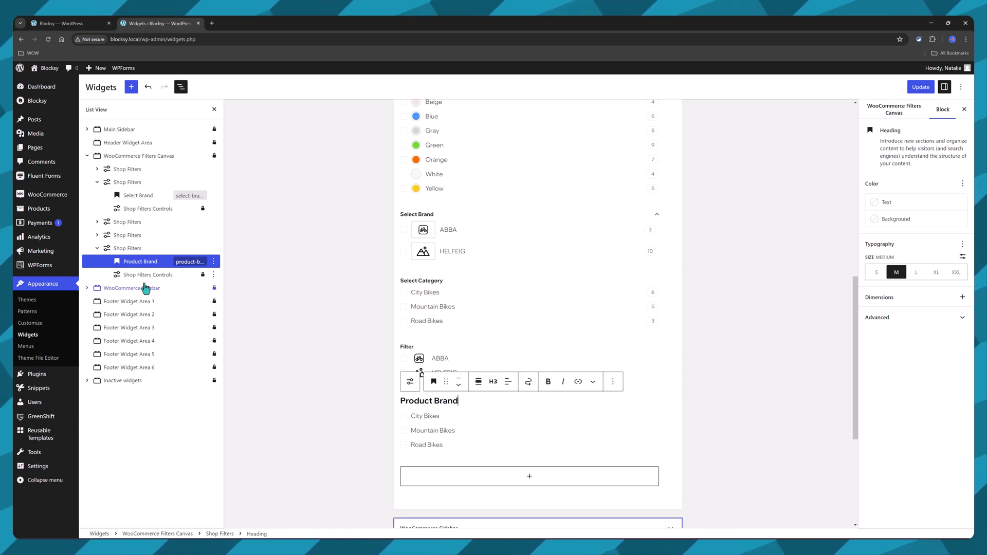
pyautogui.click(136, 274)
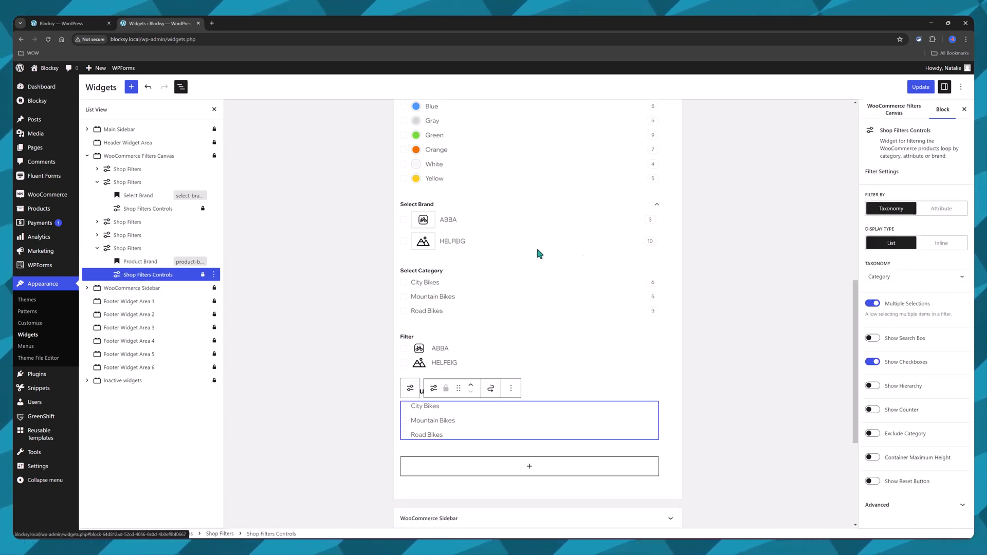
pyautogui.click(895, 278)
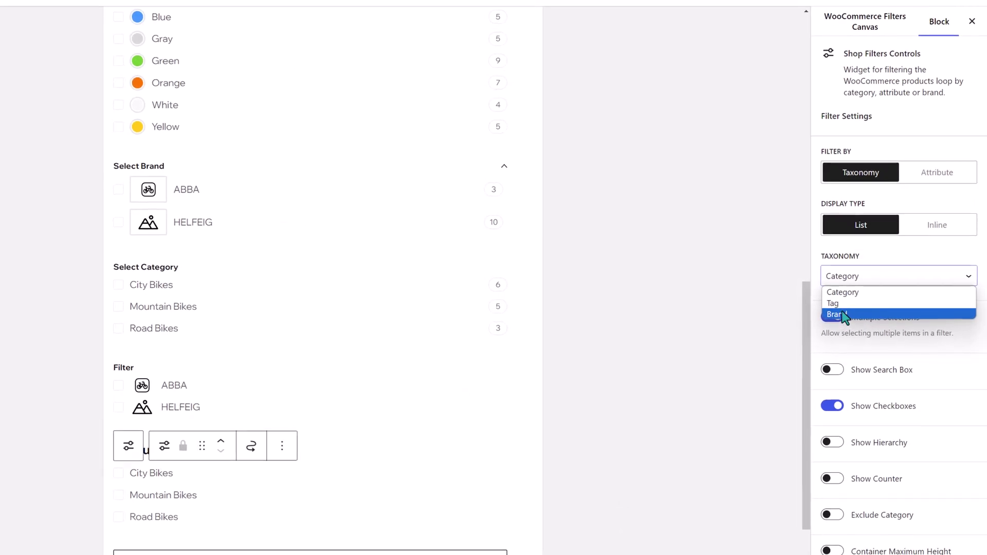
pyautogui.click(843, 315)
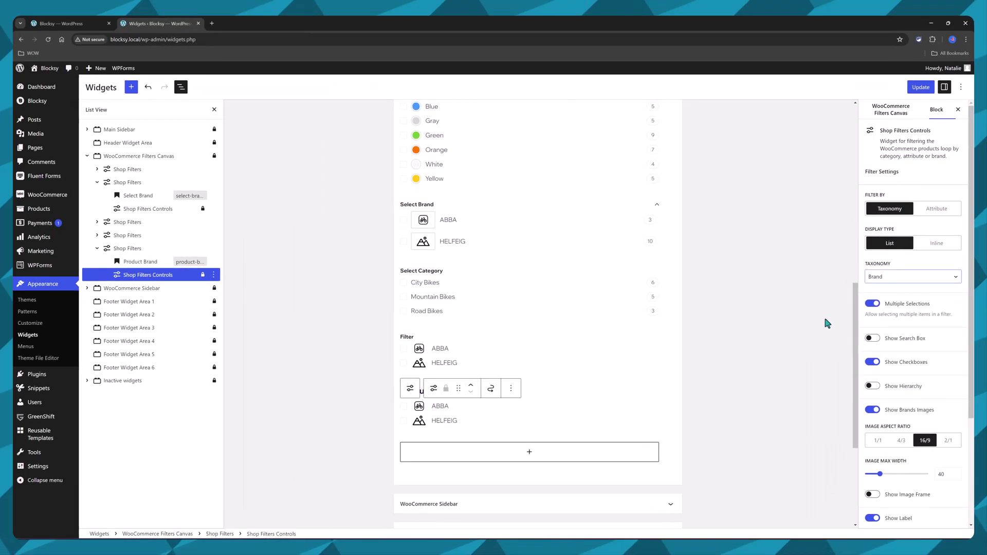
pyautogui.scroll(-3, 844, 324)
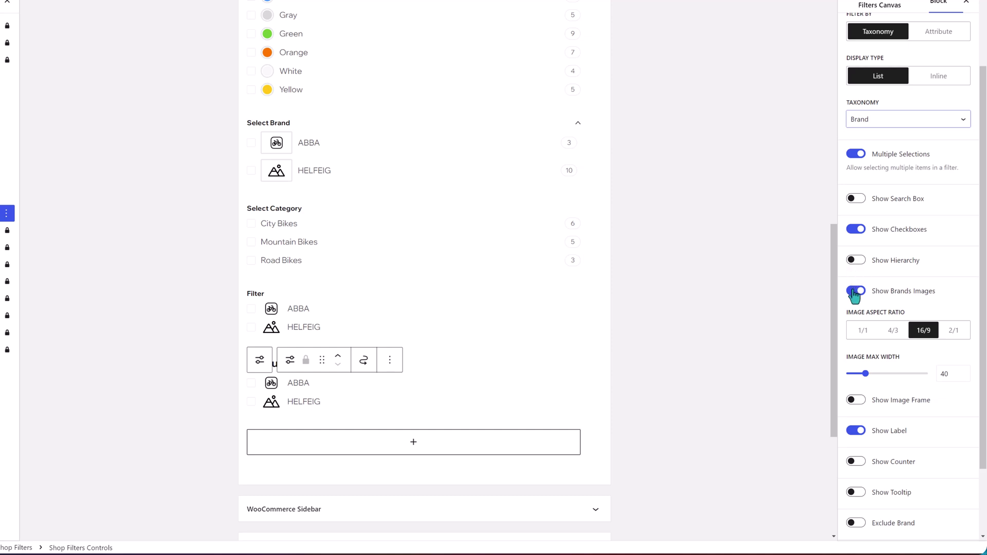
pyautogui.scroll(-2, 902, 335)
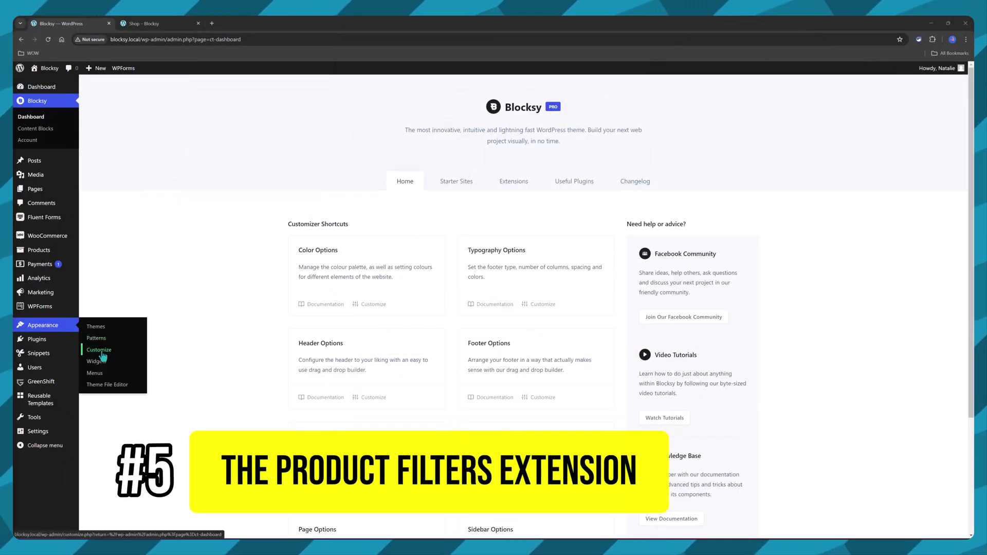
# - Show the Product Archives Filters Canvas settings: Filter label, 4 columns, default state Closed
pyautogui.click(101, 352)
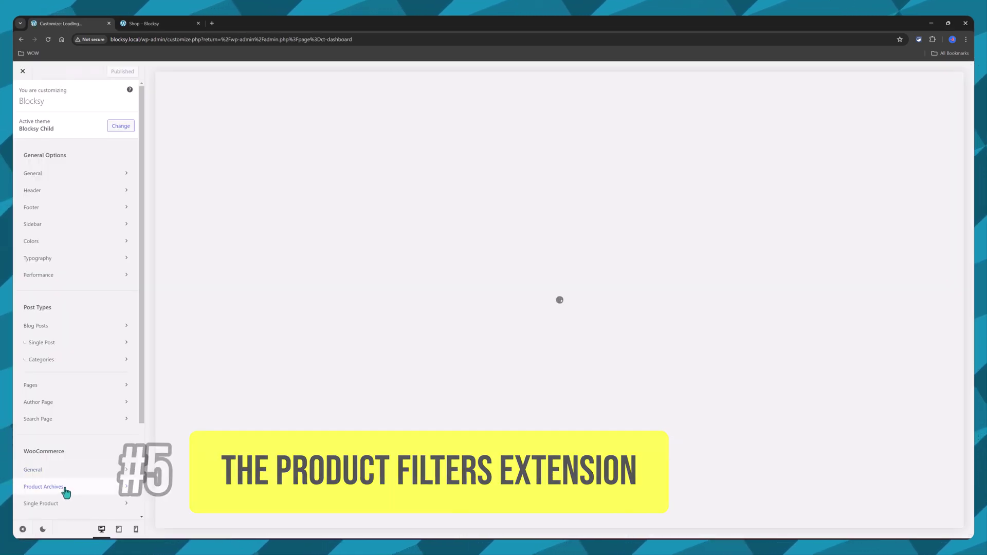
pyautogui.click(66, 492)
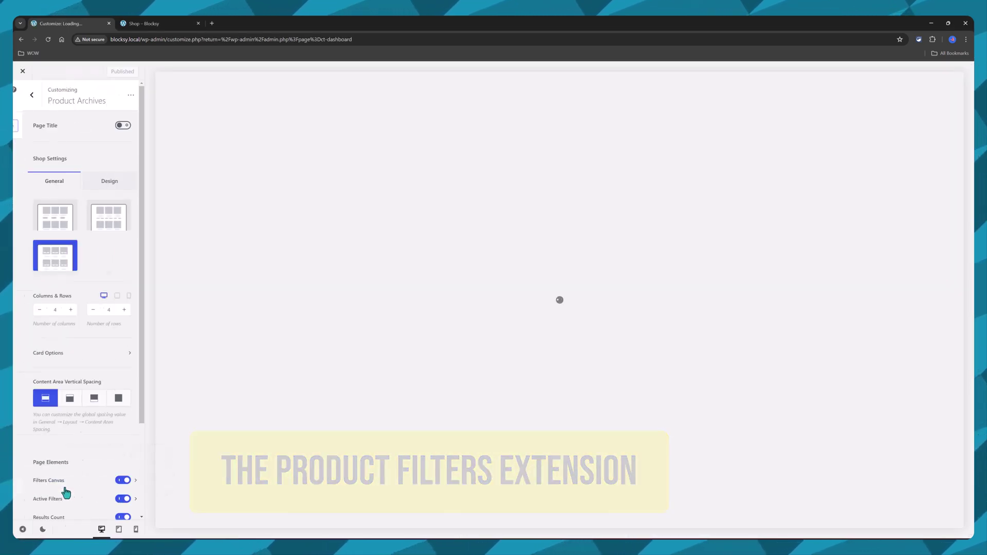
pyautogui.scroll(-3, 98, 448)
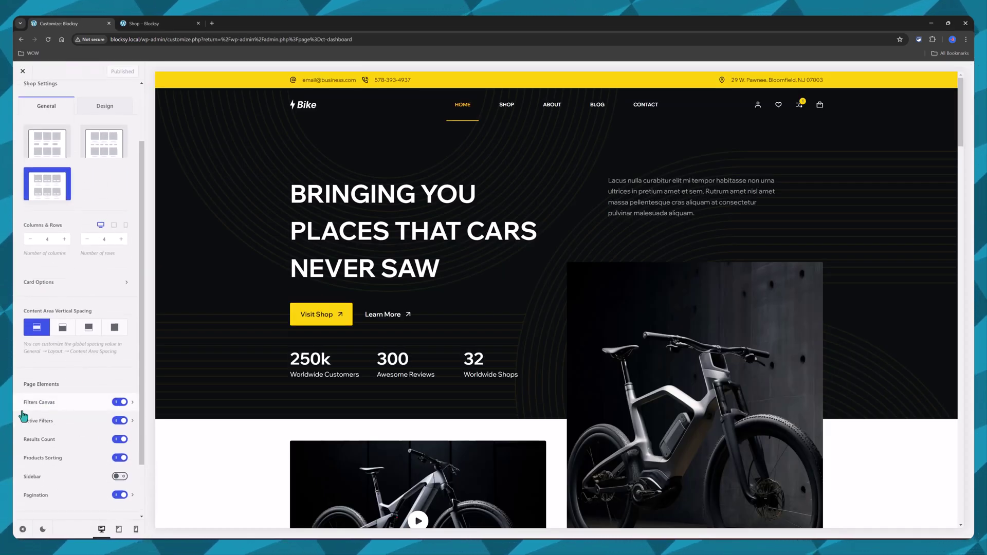
pyautogui.click(132, 403)
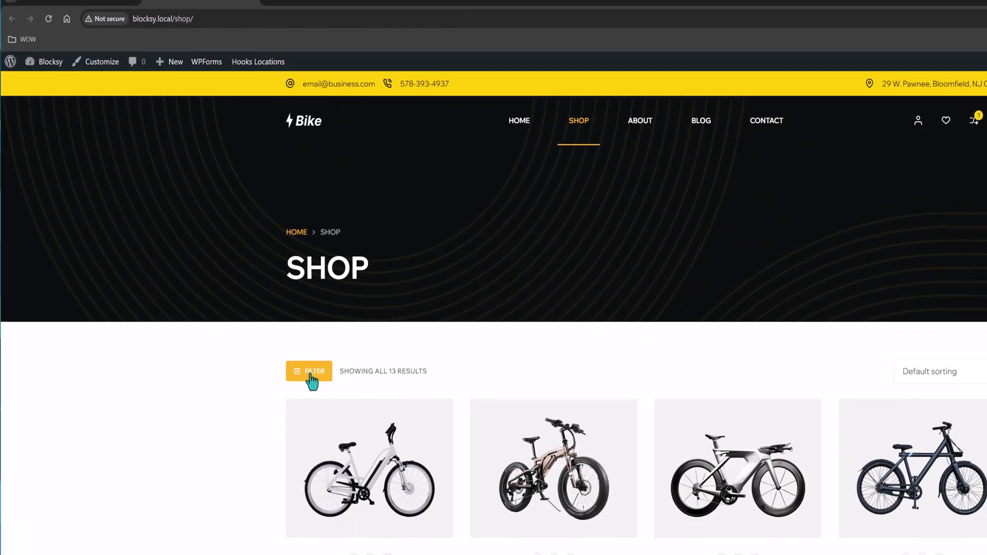
pyautogui.click(303, 373)
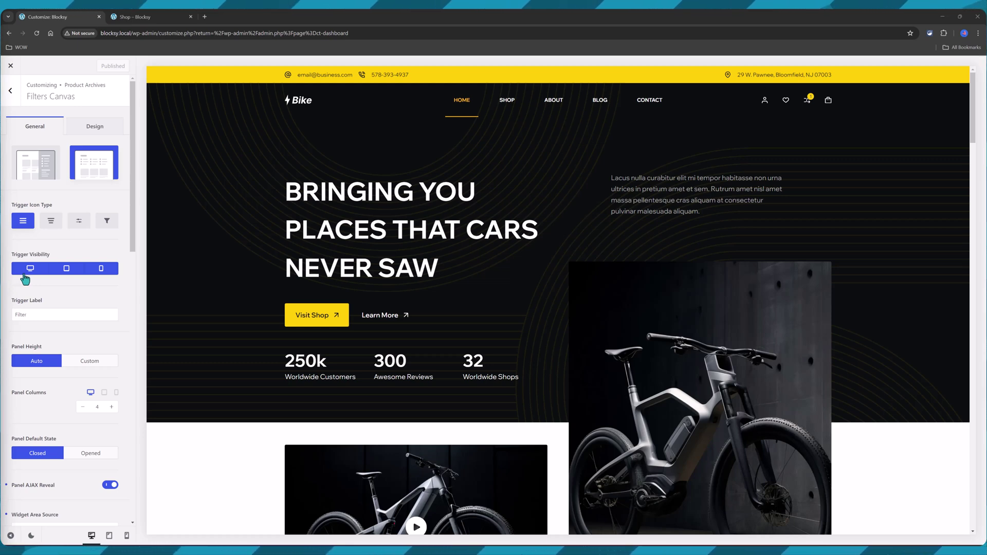
# - Change the Filters Canvas Panel Default State from Closed to Opened
pyautogui.scroll(-2, 66, 320)
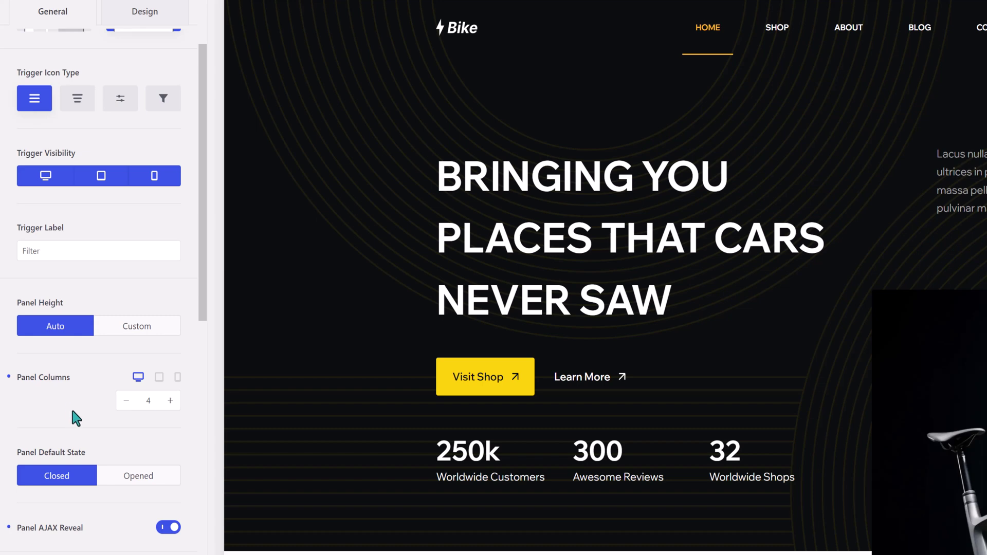
pyautogui.moveTo(44, 450); pyautogui.dragTo(125, 465)
pyautogui.click(132, 456)
pyautogui.click(161, 484)
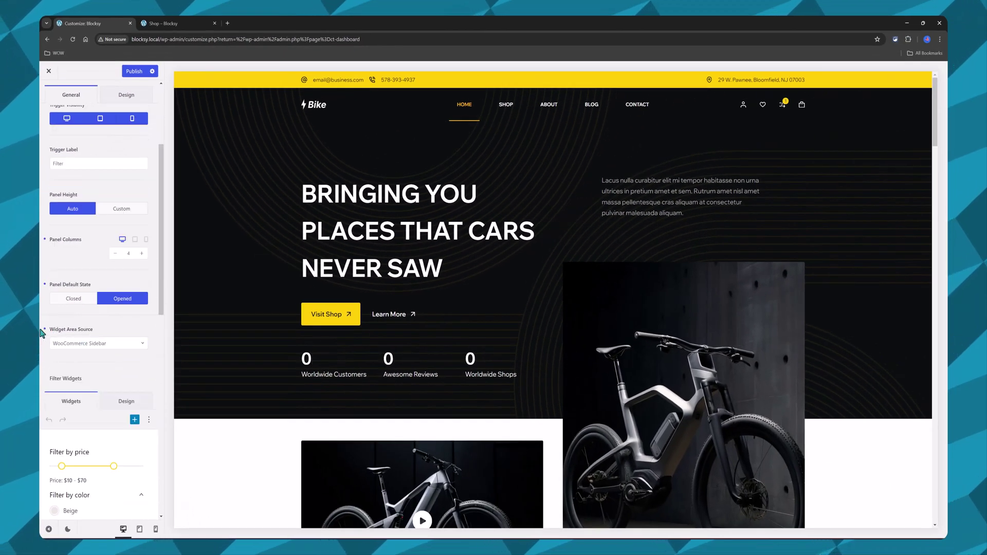
# - Set Widget Area Source to WooCommerce Filters Canvas, review its filter widgets, and go back to Shop Settings
pyautogui.click(119, 344)
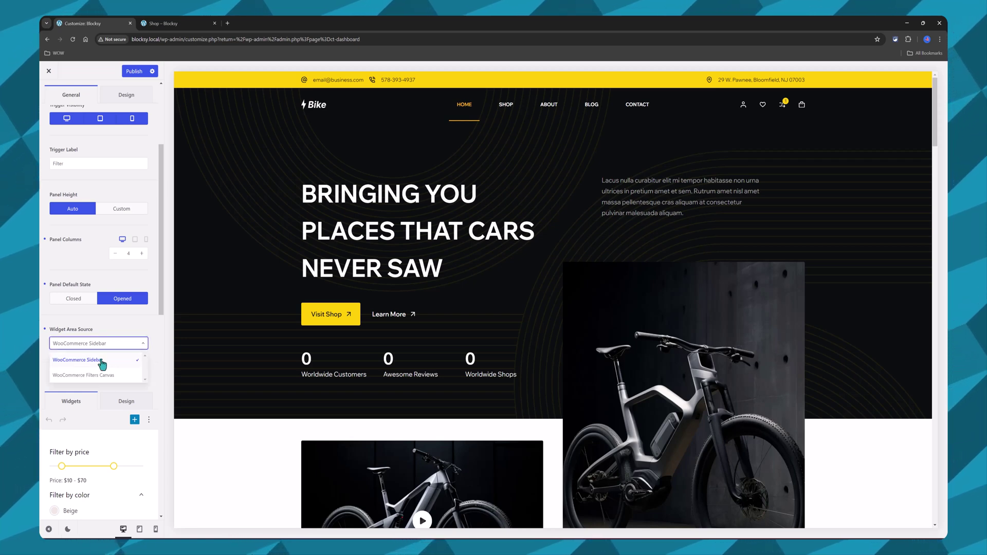
pyautogui.click(109, 375)
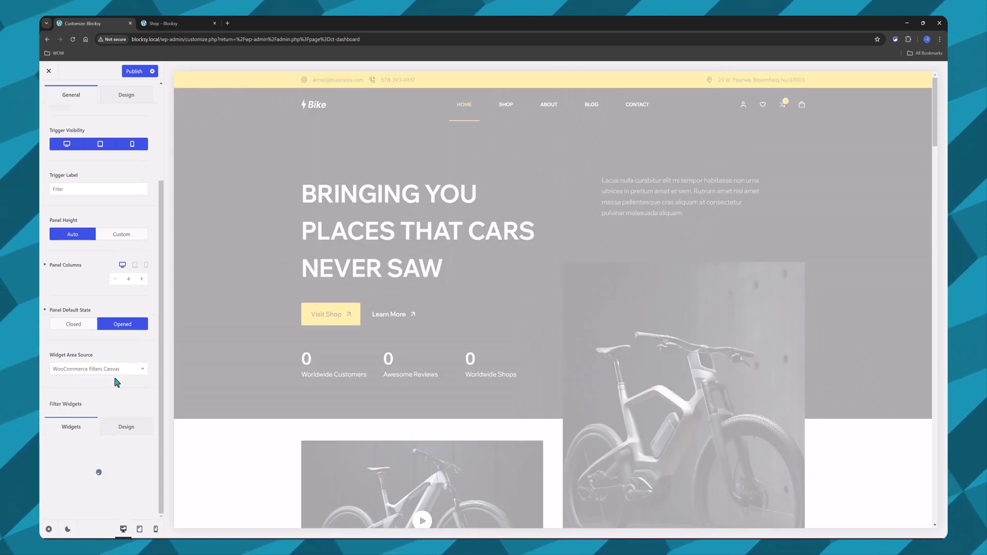
pyautogui.scroll(-2, 113, 374)
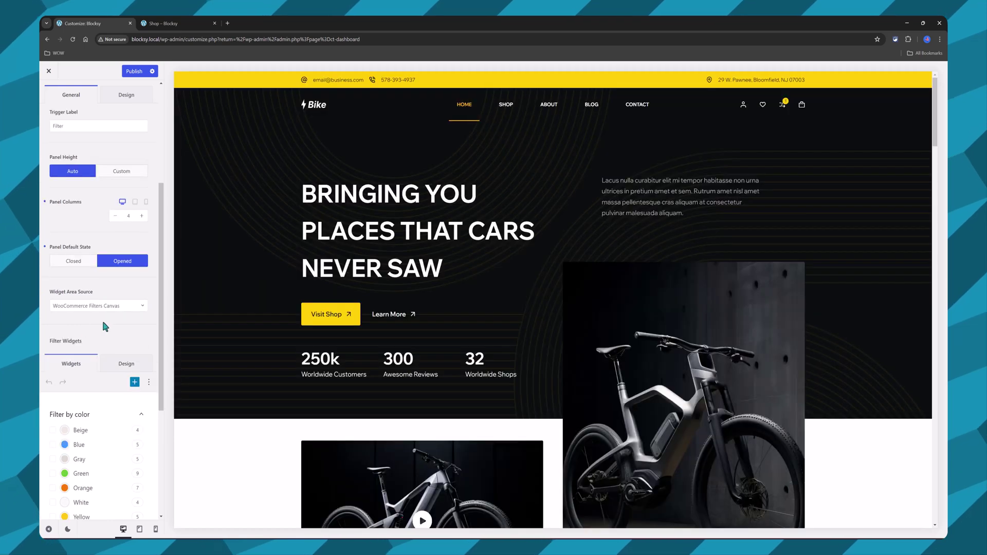
pyautogui.scroll(-5, 103, 323)
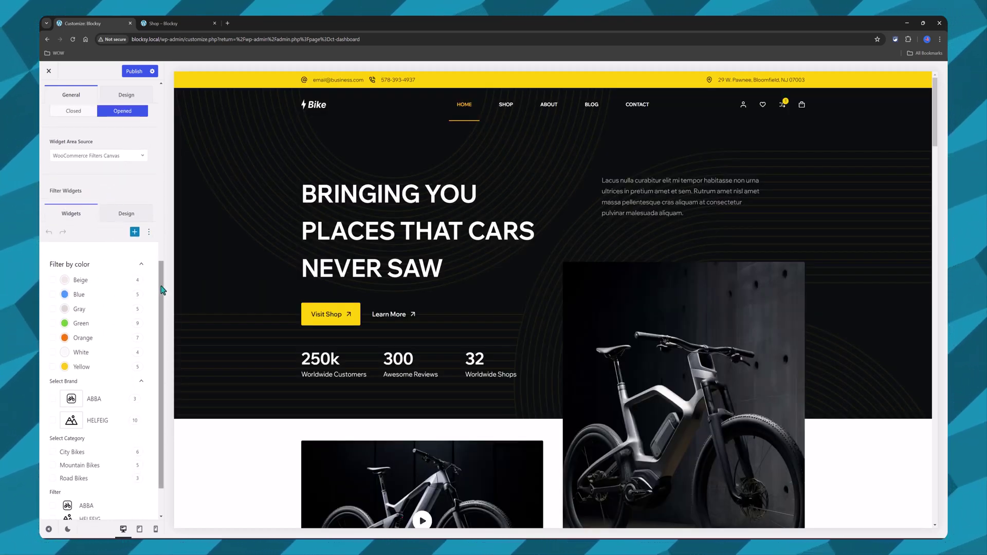
pyautogui.moveTo(163, 290); pyautogui.dragTo(165, 387)
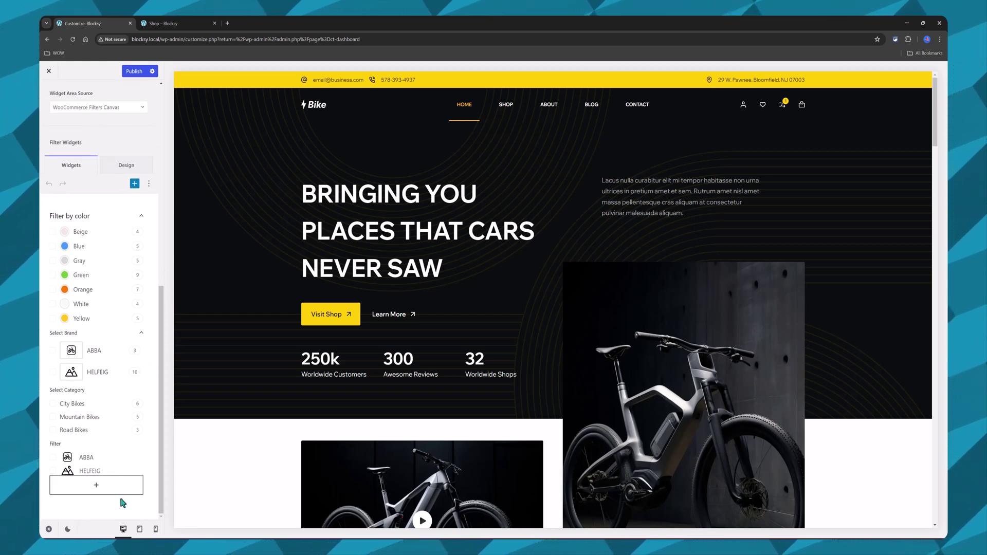
pyautogui.scroll(1, 123, 502)
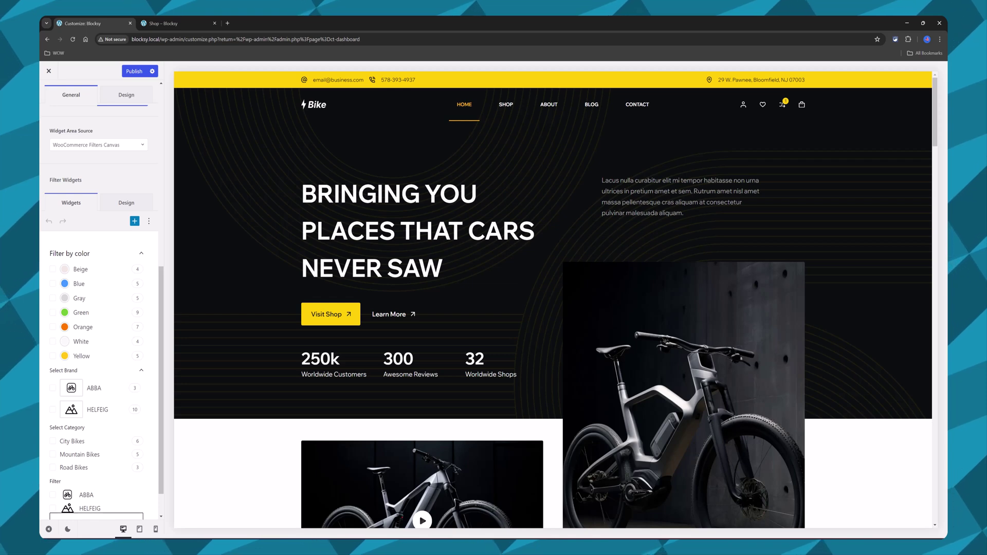
pyautogui.scroll(8, 42, 171)
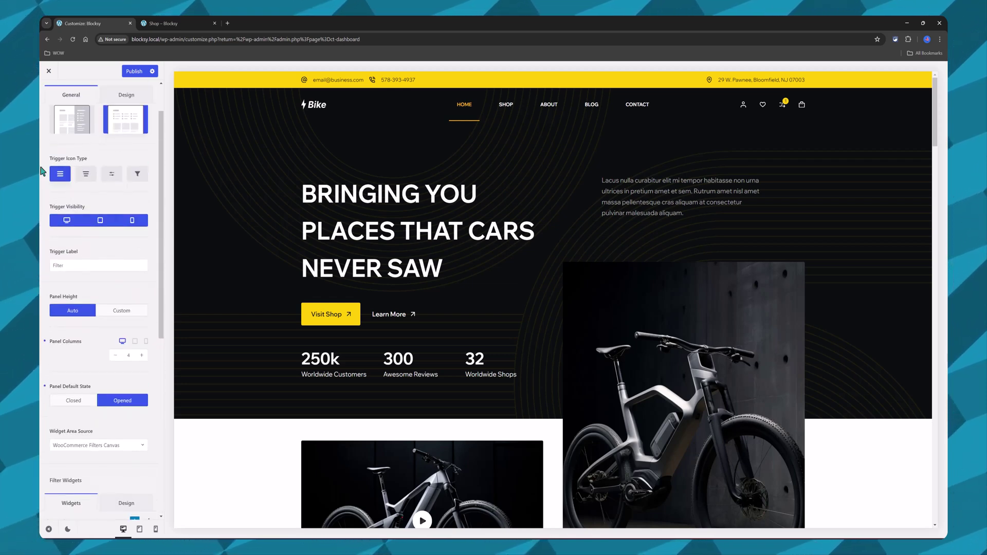
pyautogui.scroll(2, 52, 191)
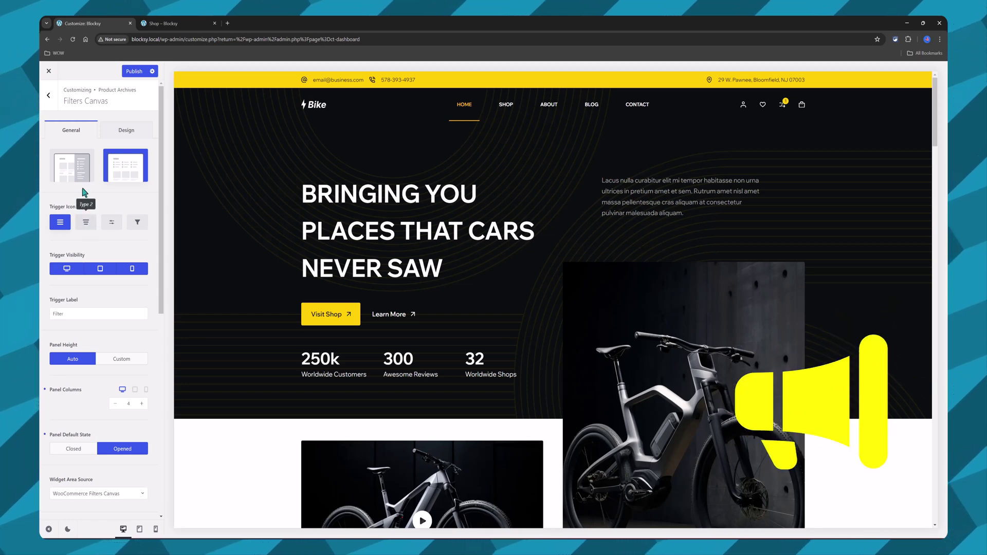
pyautogui.click(49, 96)
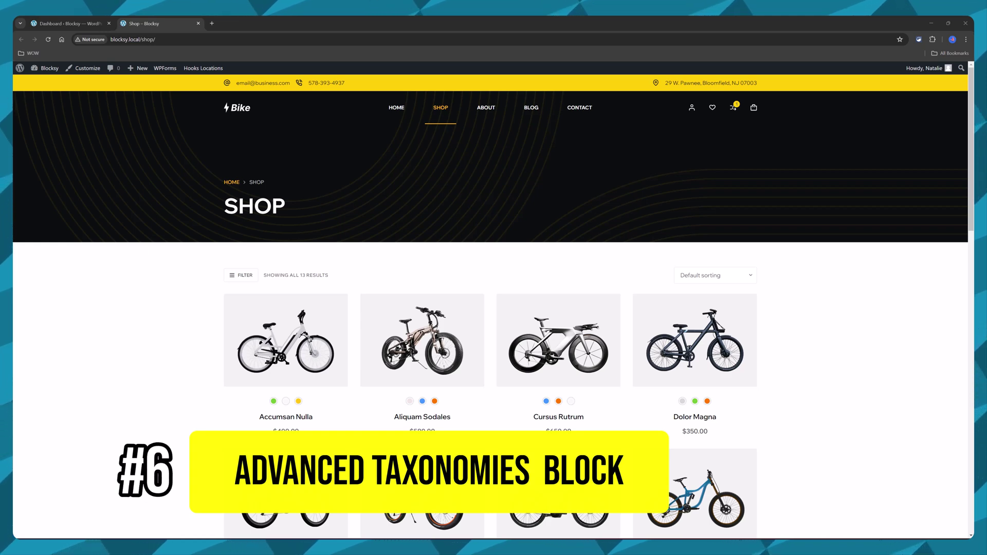
# - View the Massa Placerat product's About Helfeig tab, then edit the Tut page and add a Row block
pyautogui.scroll(-2, 199, 368)
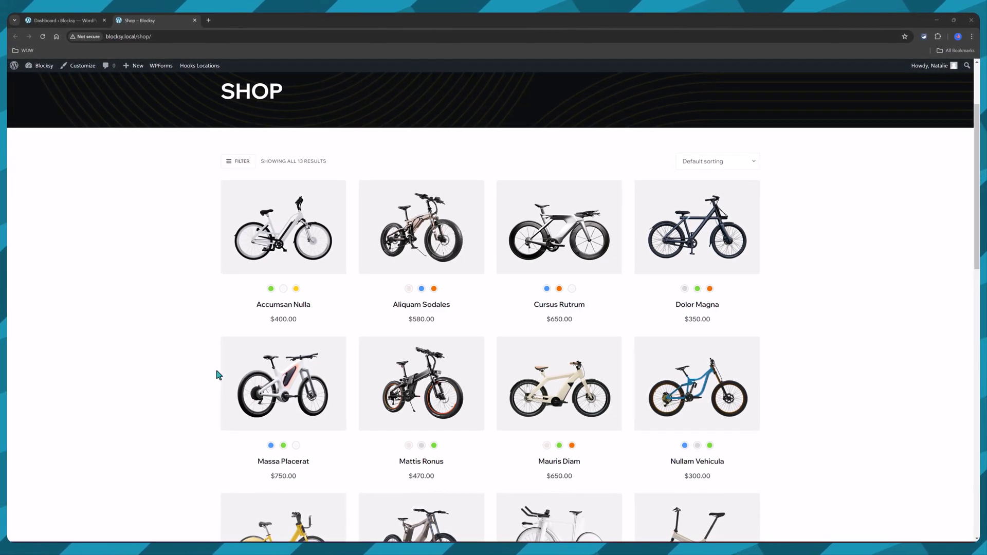
pyautogui.click(267, 382)
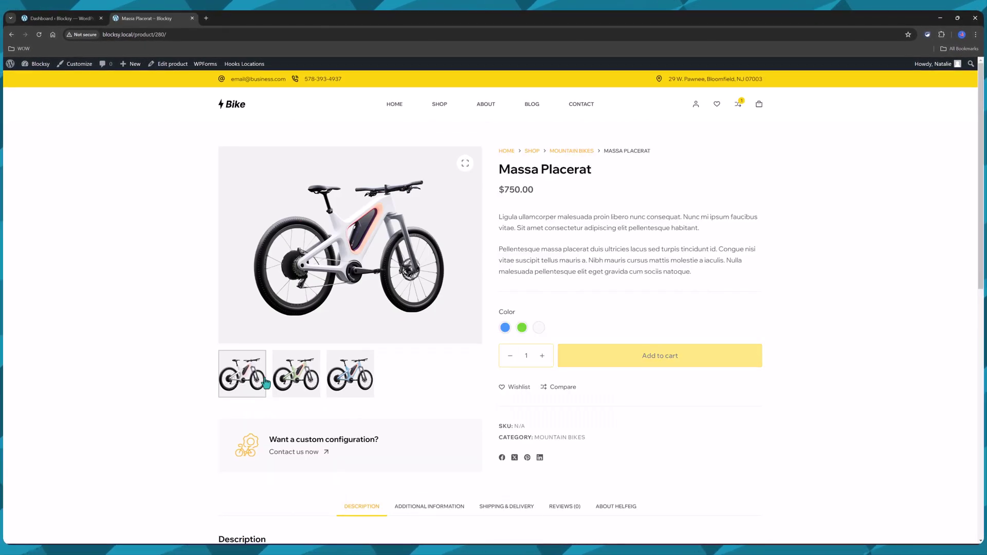
pyautogui.scroll(-2, 648, 427)
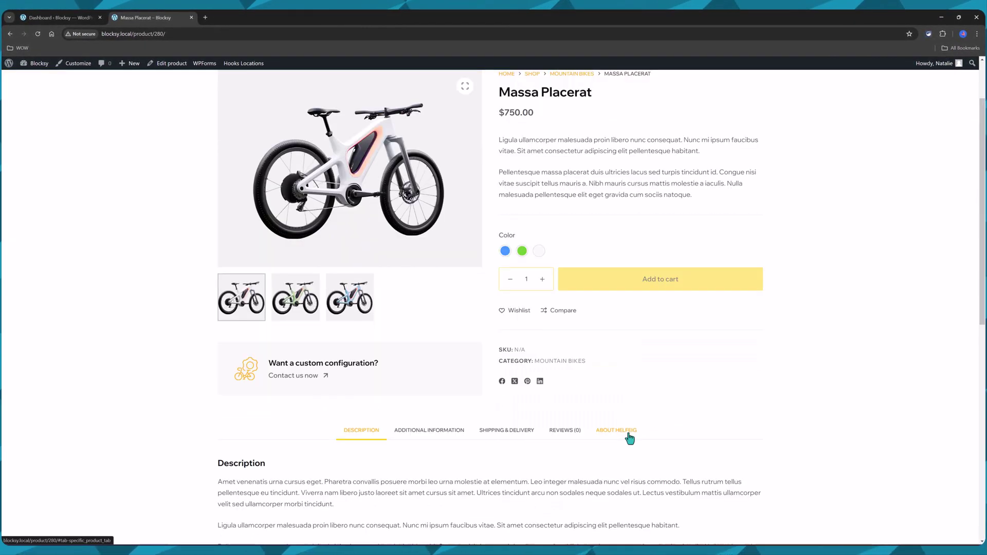
pyautogui.click(628, 435)
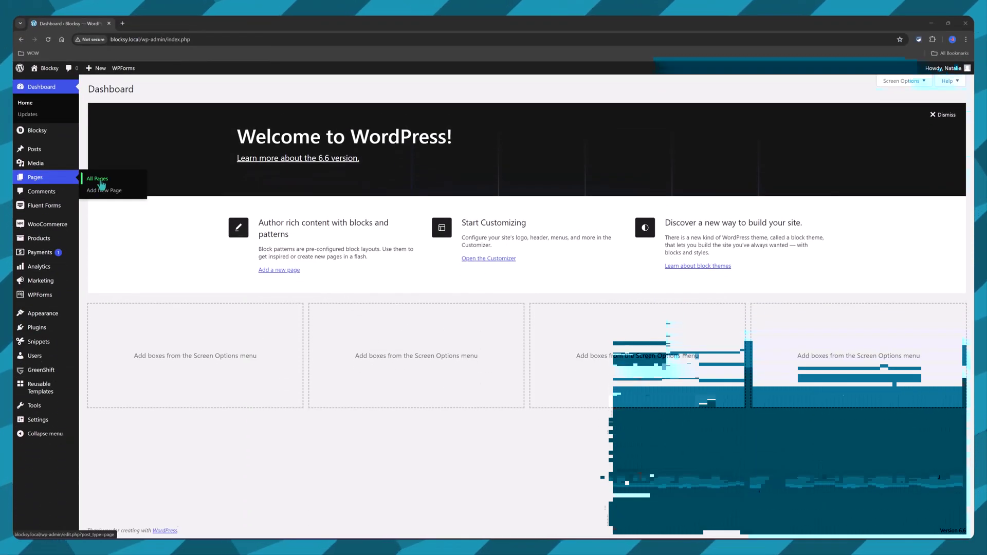
pyautogui.click(101, 184)
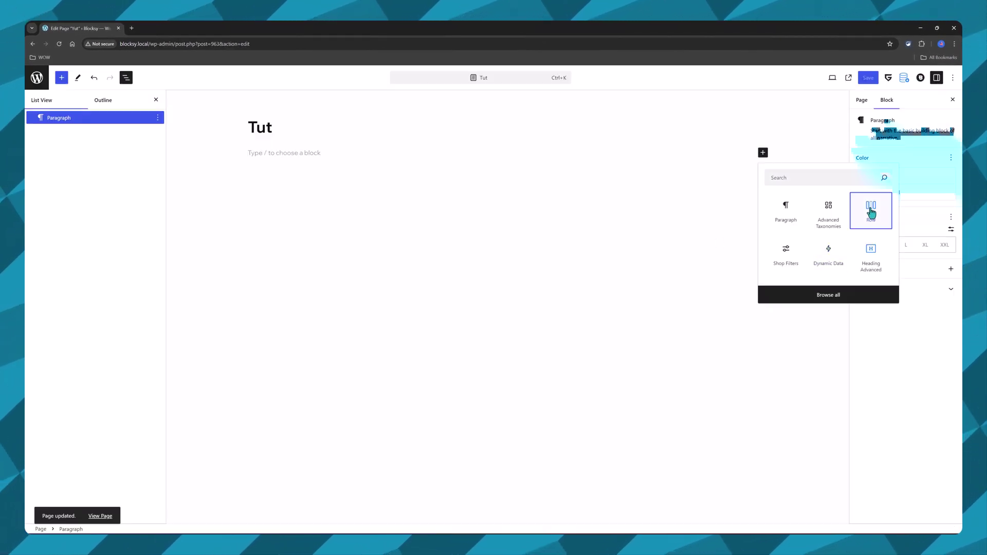
pyautogui.click(871, 212)
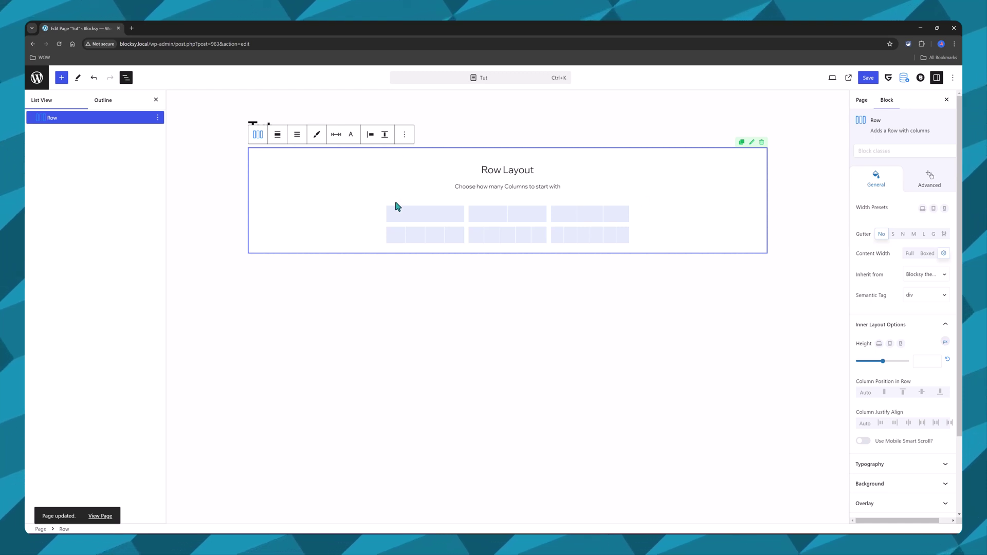
# - Give the Row a one-column layout and insert an Advanced Taxonomies block into the column
pyautogui.click(411, 216)
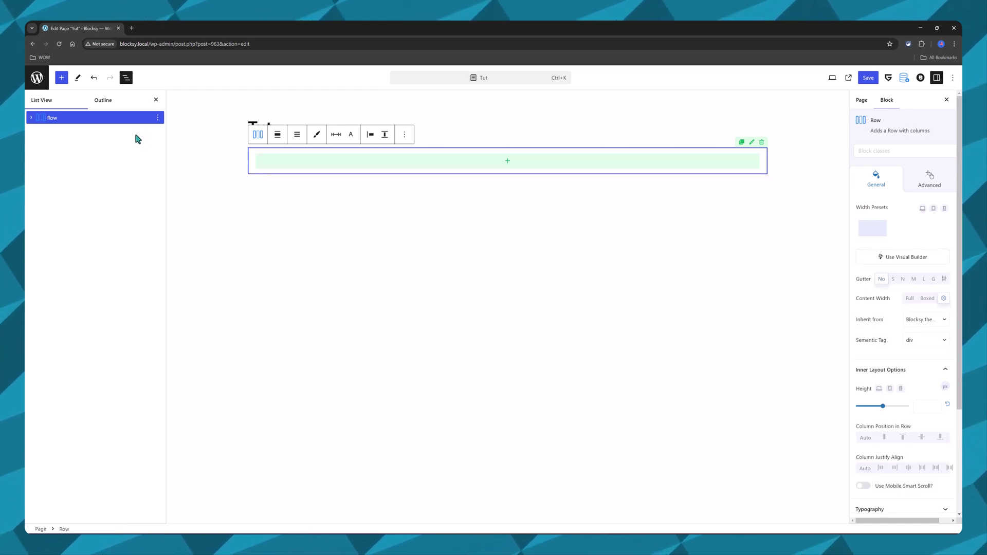
pyautogui.click(102, 134)
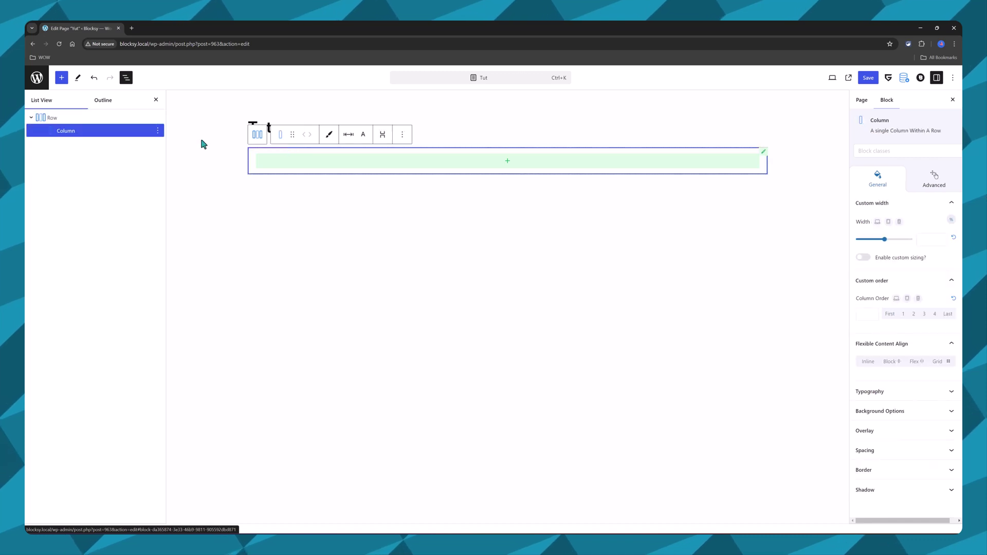
pyautogui.click(509, 162)
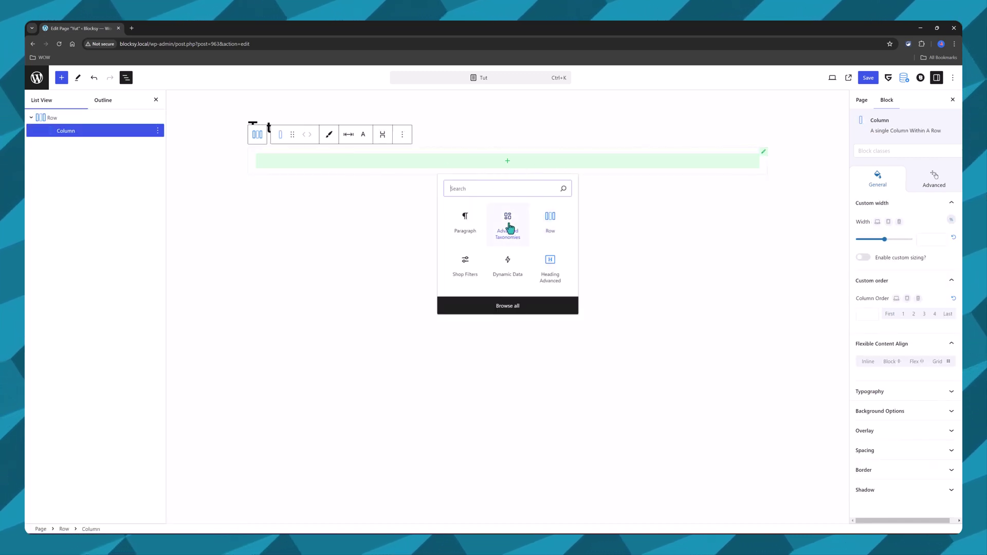
pyautogui.click(507, 220)
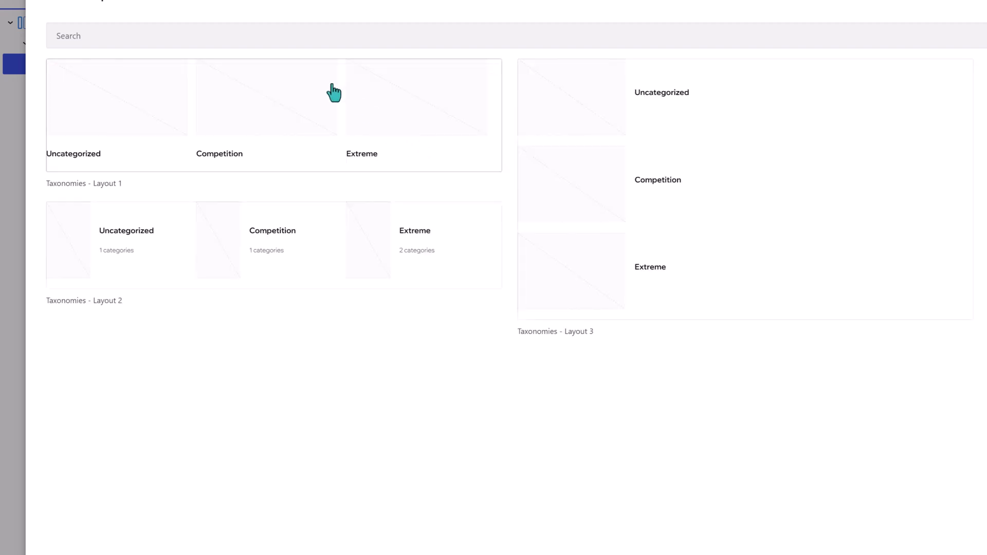
# - Apply Taxonomies - Layout 1 and set the block's Taxonomy to Brands, showing ABBA, HELFEIG, MODERN
pyautogui.click(244, 96)
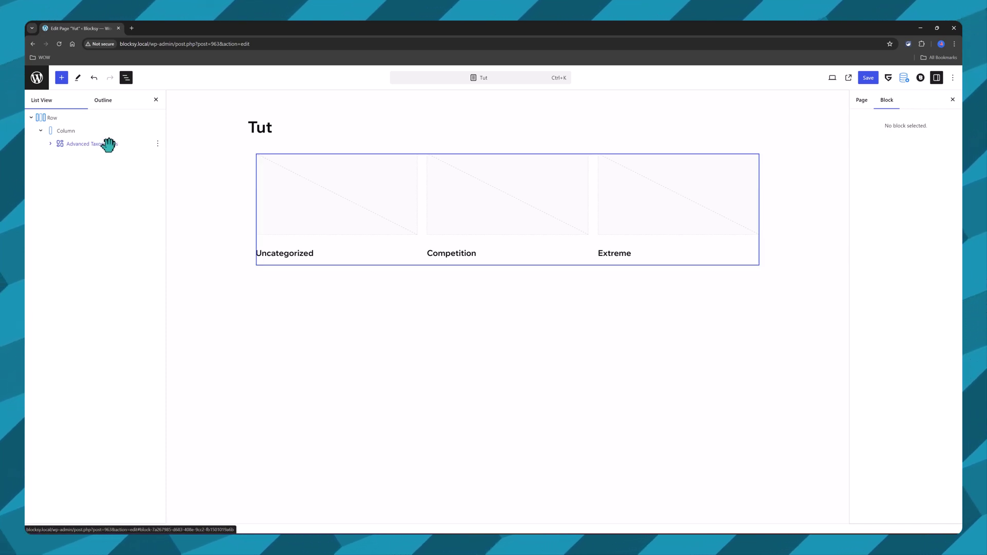
pyautogui.click(108, 145)
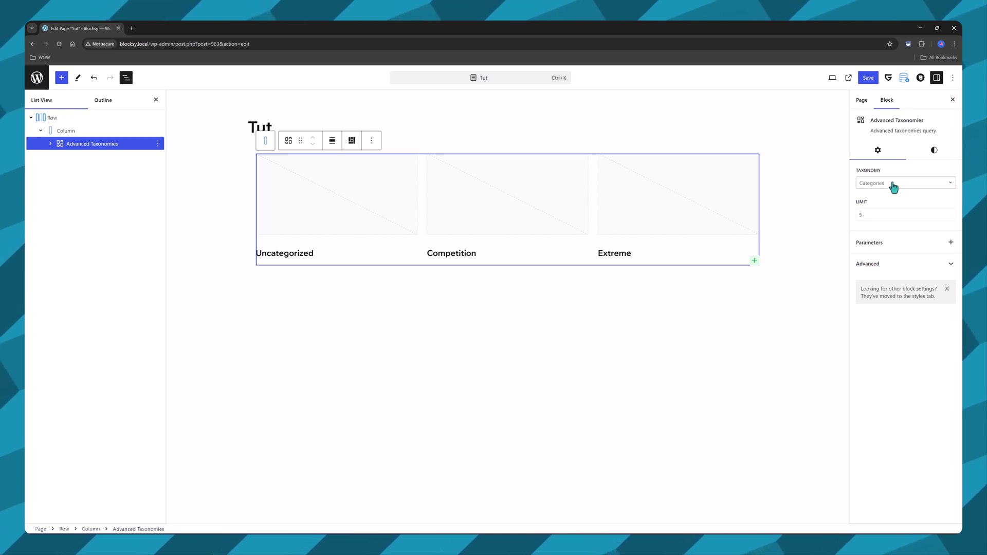
pyautogui.click(892, 198)
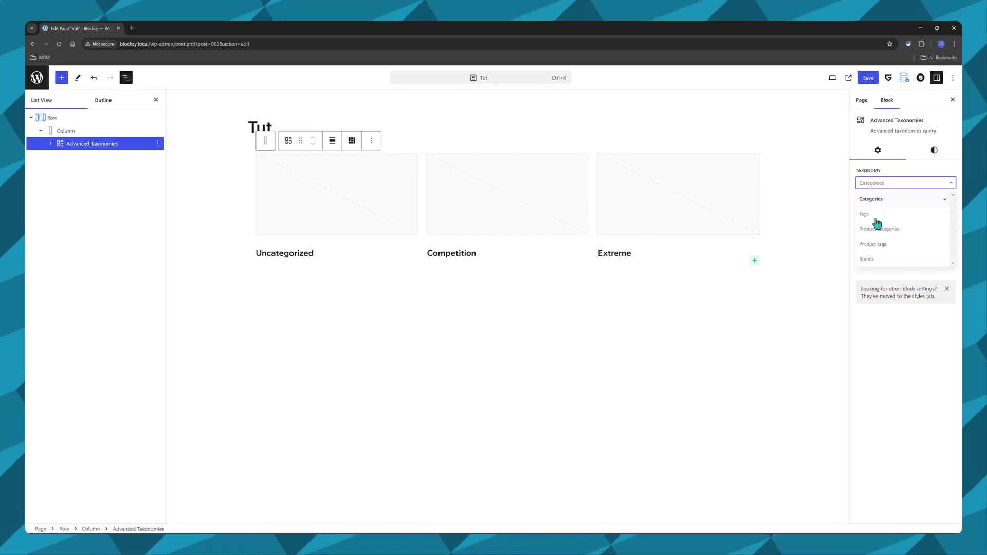
pyautogui.click(867, 259)
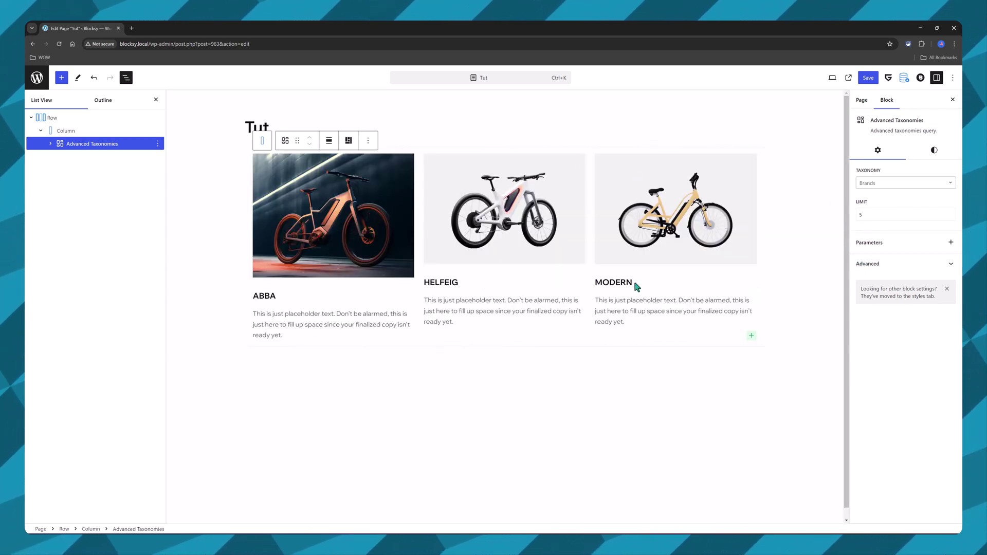
pyautogui.click(951, 242)
pyautogui.click(877, 290)
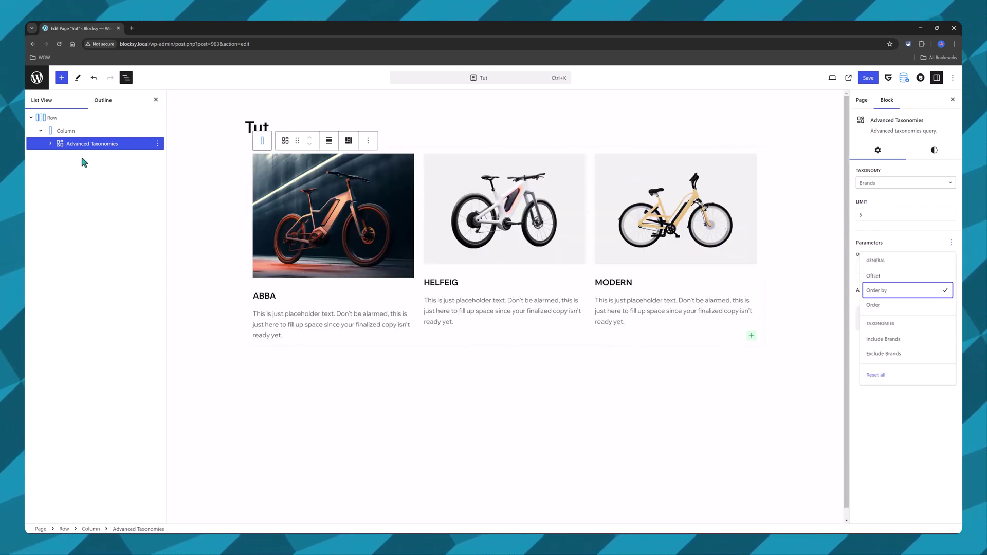
# - In List View, expand the Taxonomy Template and inspect the card's image, name and description blocks
pyautogui.click(50, 143)
pyautogui.click(108, 156)
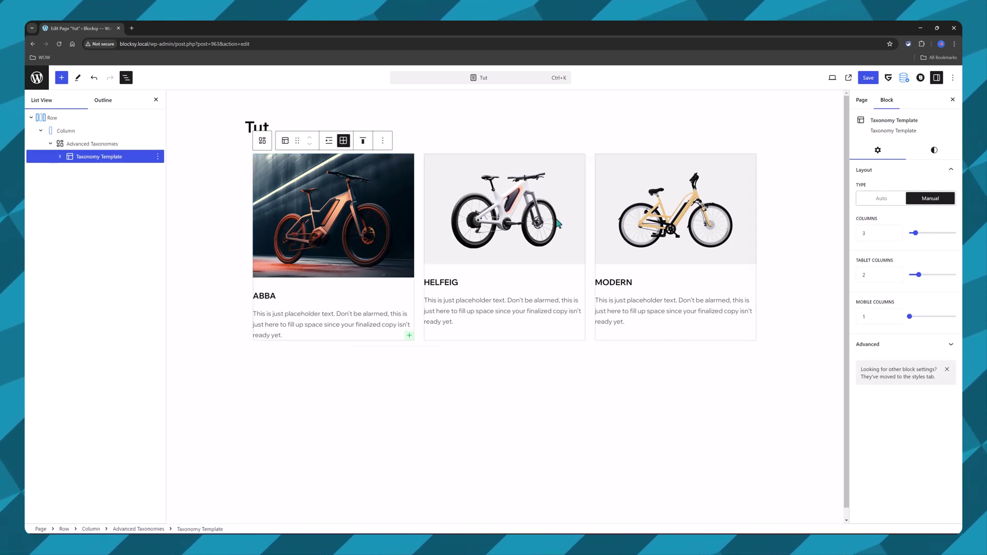
pyautogui.click(60, 156)
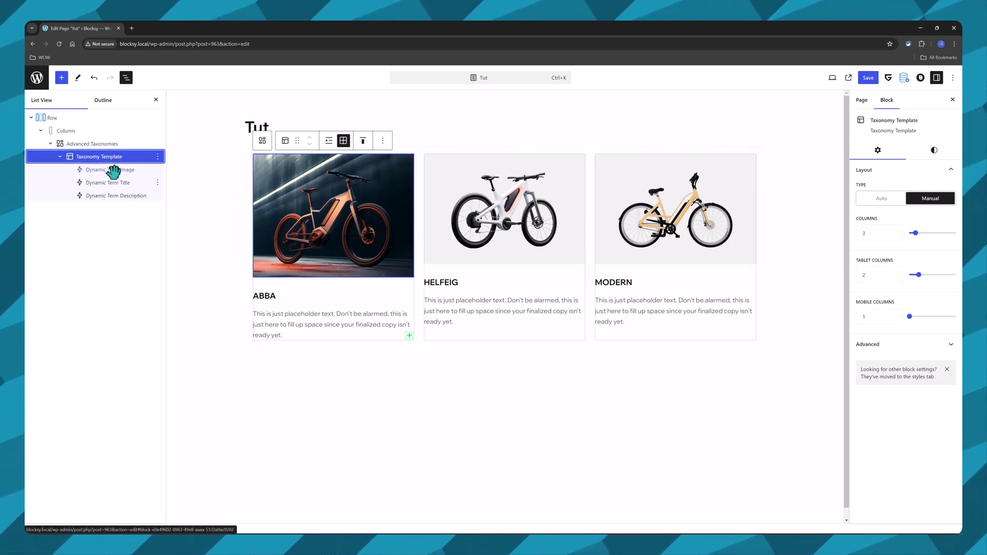
pyautogui.click(111, 183)
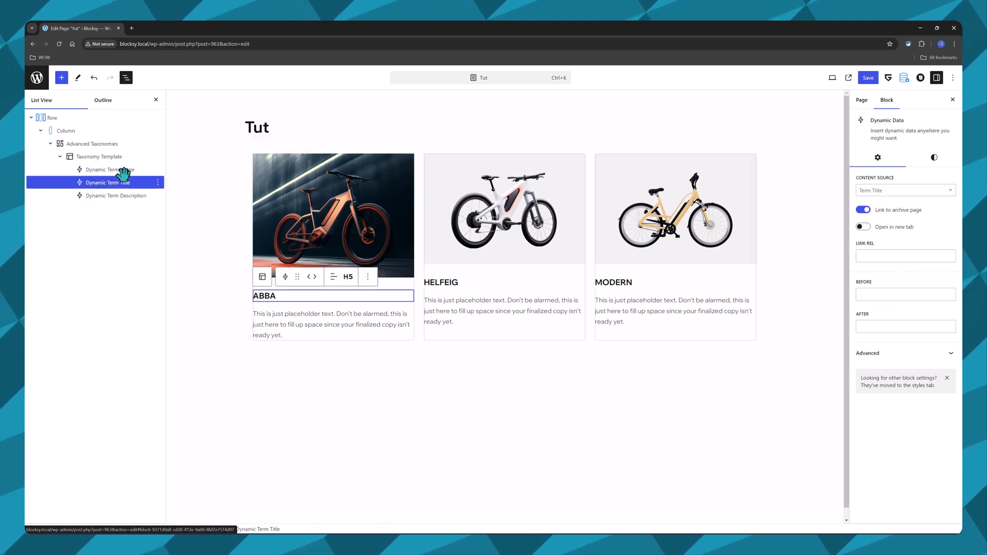
pyautogui.click(119, 170)
pyautogui.click(119, 183)
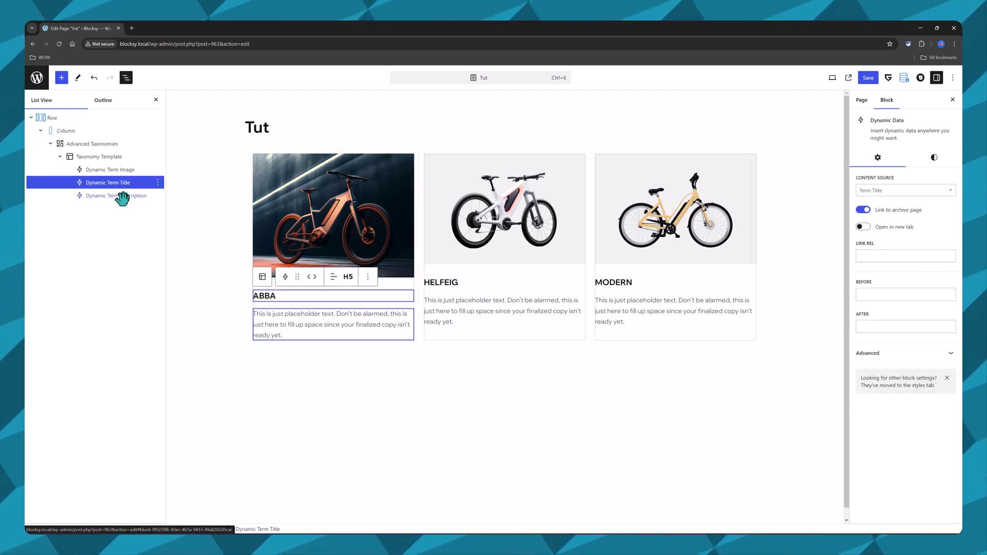
pyautogui.click(114, 197)
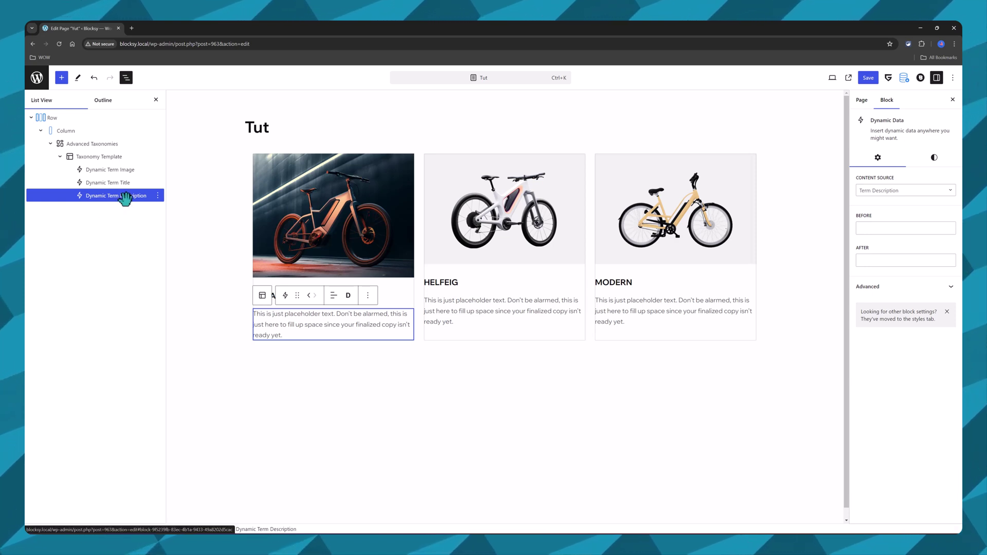
# - Add a Dynamic Term Title block after the term description and move it higher in the card
pyautogui.click(157, 196)
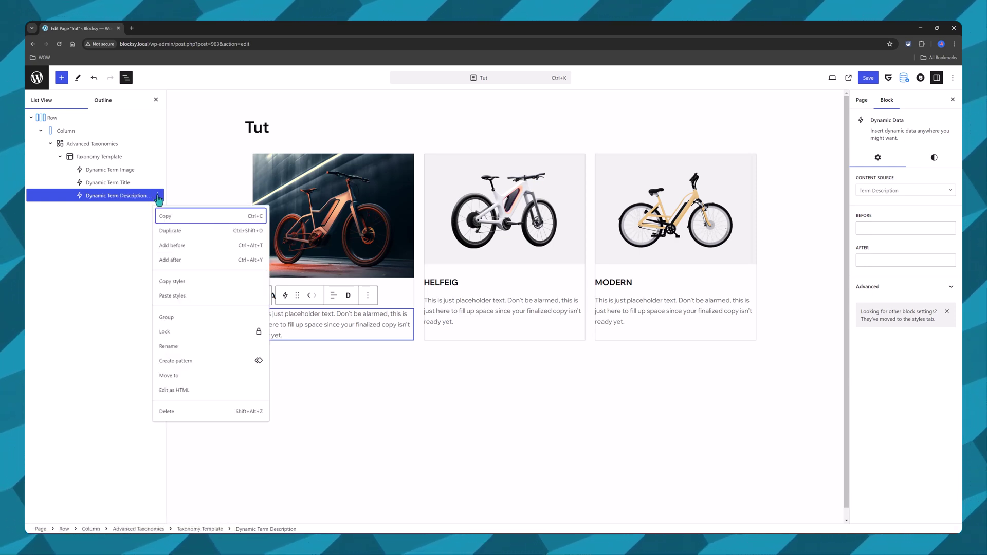
pyautogui.click(176, 261)
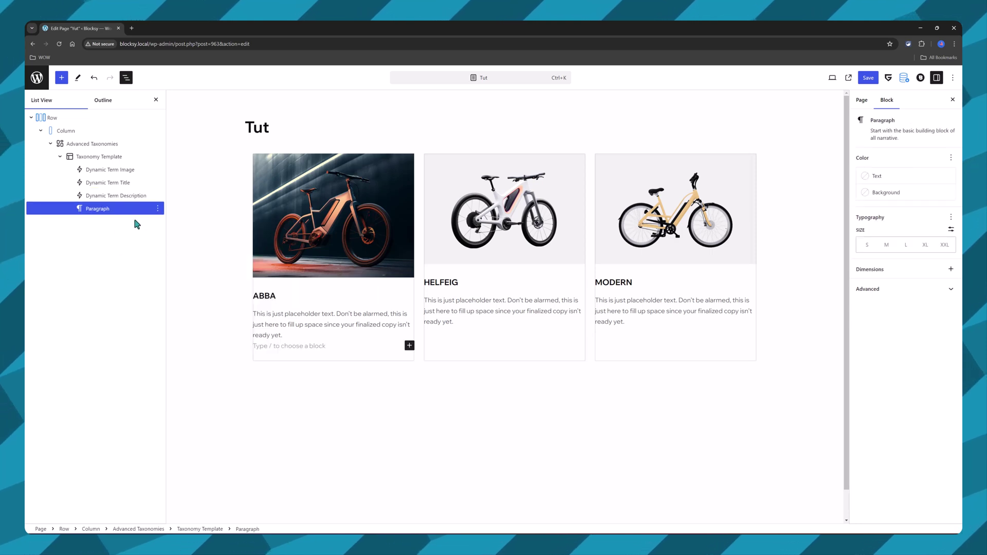
pyautogui.click(409, 346)
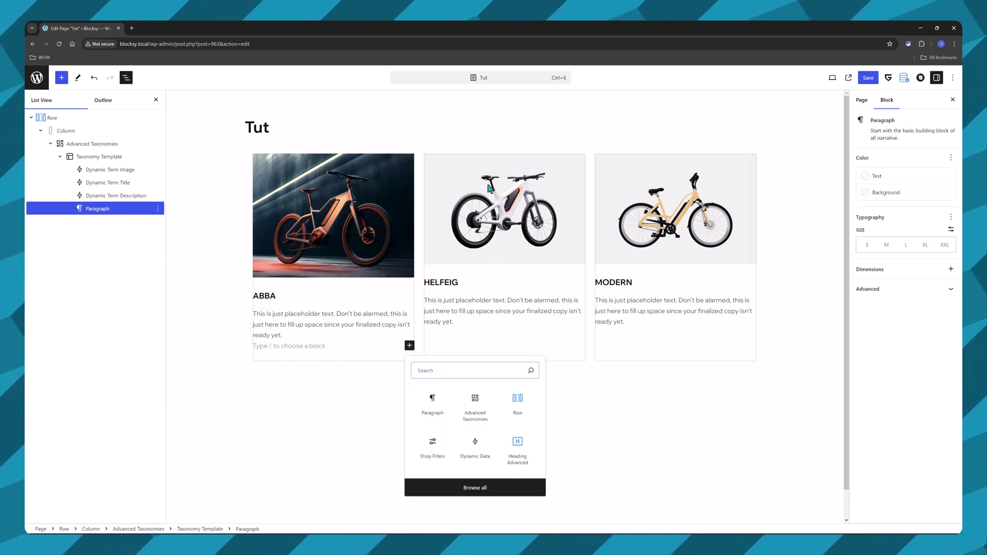
pyautogui.click(474, 460)
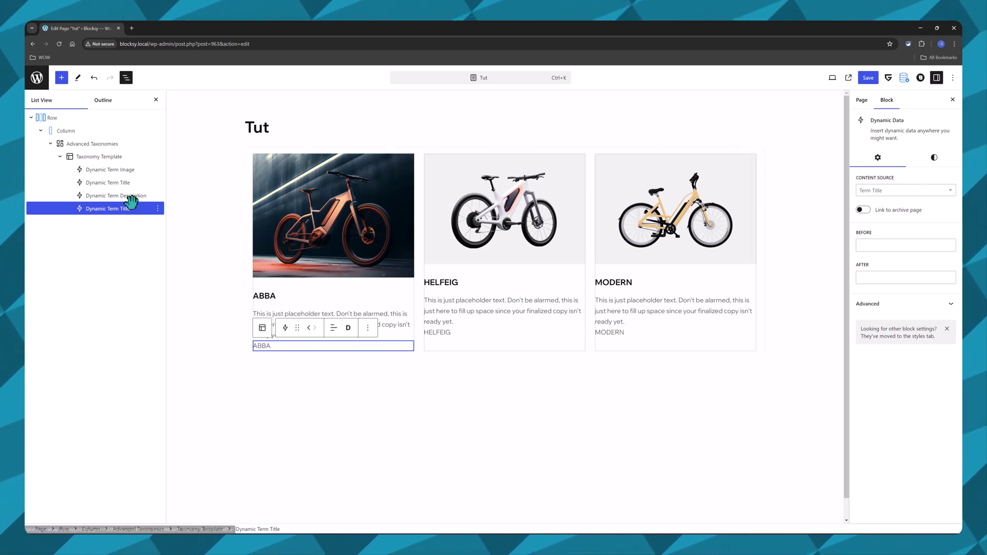
pyautogui.moveTo(126, 209); pyautogui.dragTo(109, 163)
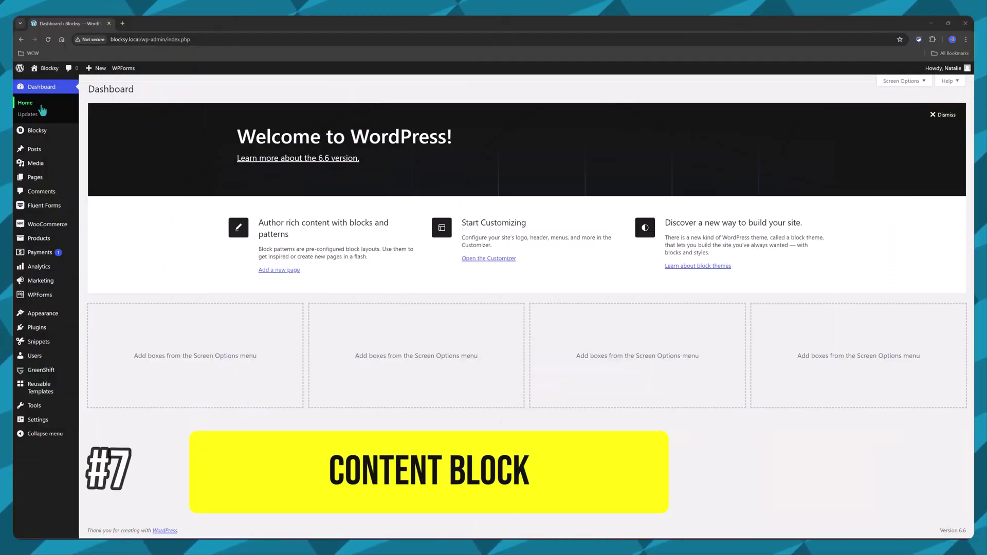
# - From Blocksy > Content Blocks, edit the Above Footer CTA (Shop Page) block
pyautogui.moveTo(49, 131)
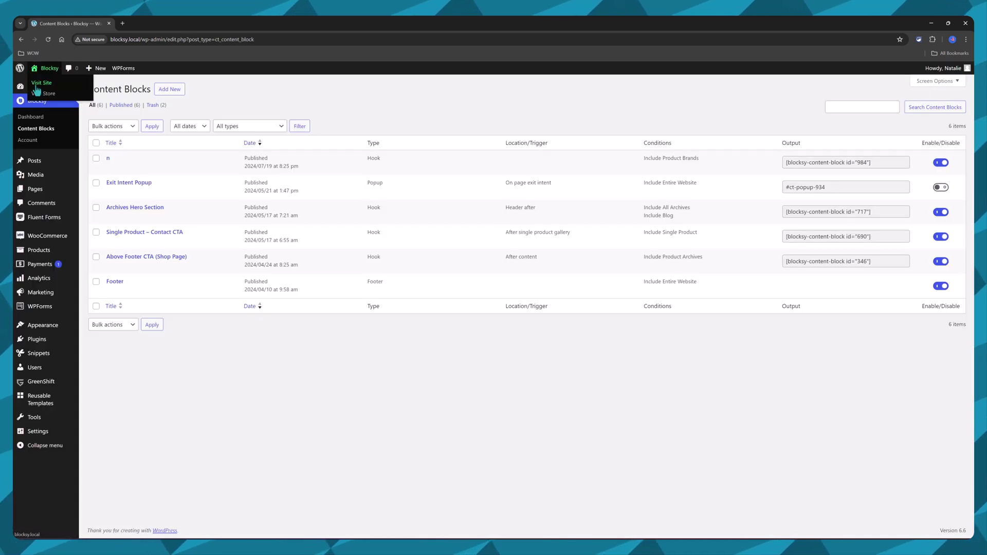
pyautogui.click(110, 267)
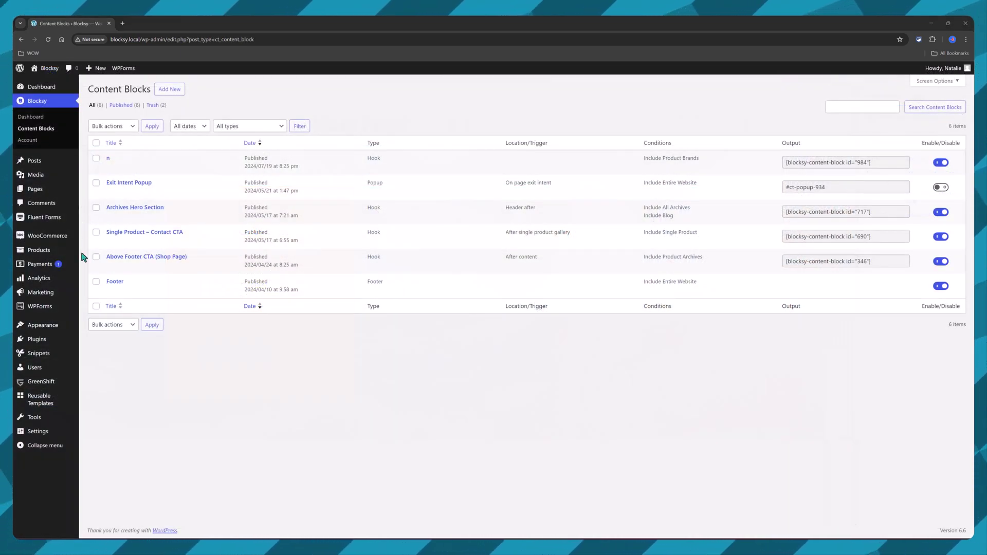
pyautogui.click(110, 267)
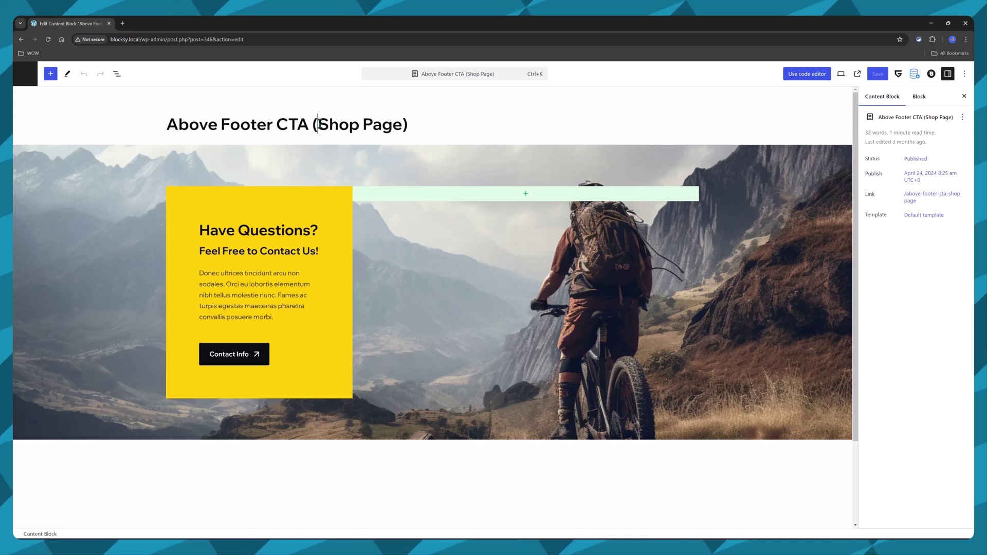
# - Replace '(Shop Page)' in the title with 'Tutorial' and show the Blocksy location settings
pyautogui.moveTo(315, 124); pyautogui.dragTo(409, 125)
pyautogui.write('T')
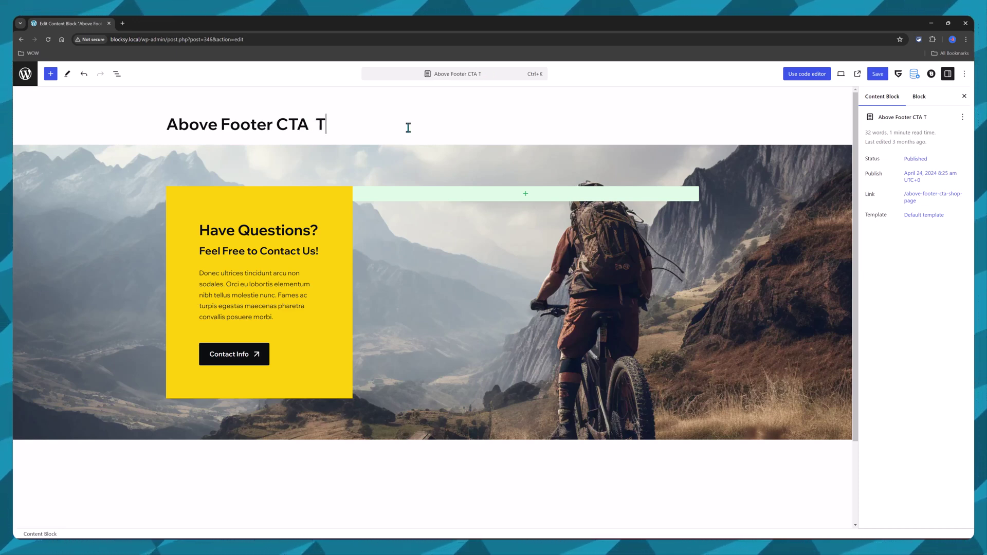
pyautogui.write('utorial')
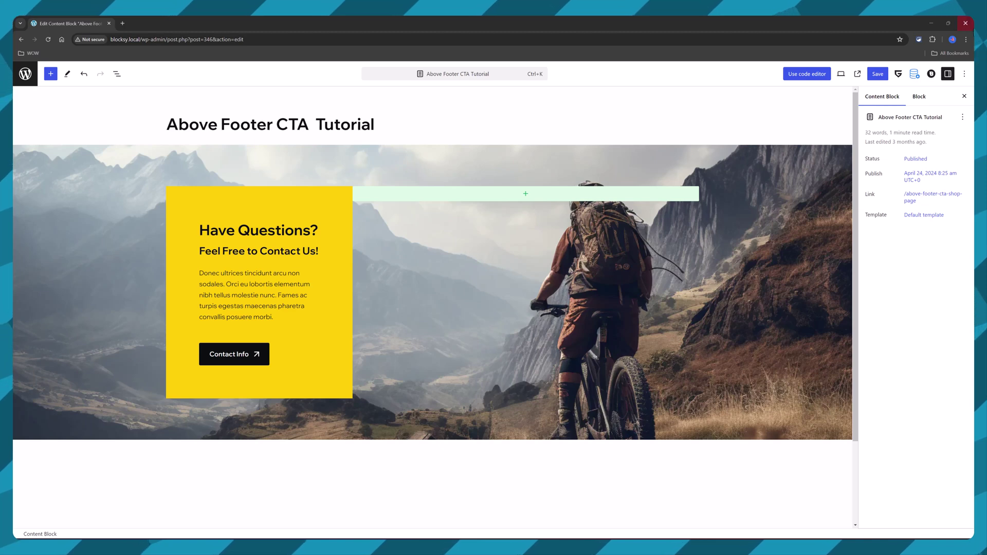
pyautogui.click(931, 73)
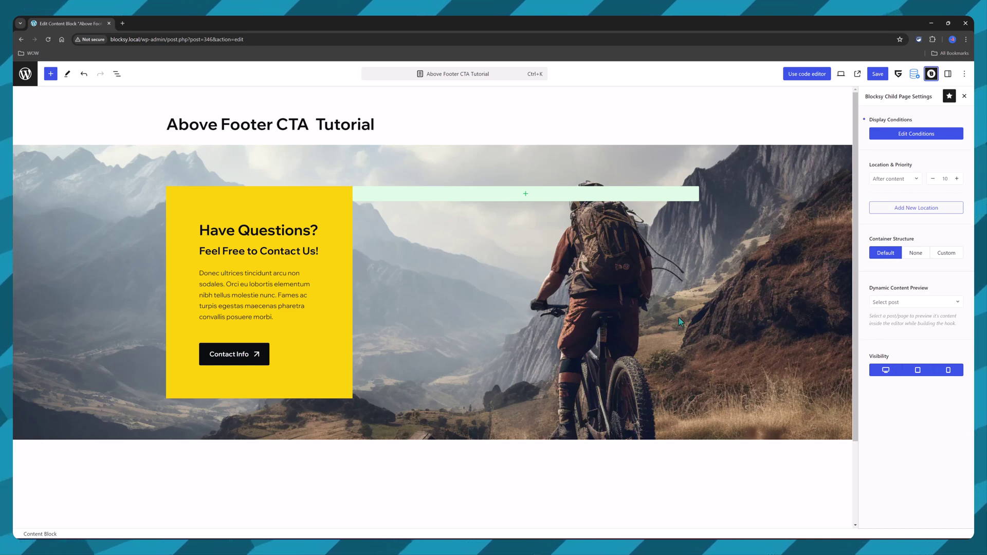
# - Inspect the CTA's Row and its text and image Columns in List View and Block settings
pyautogui.click(85, 165)
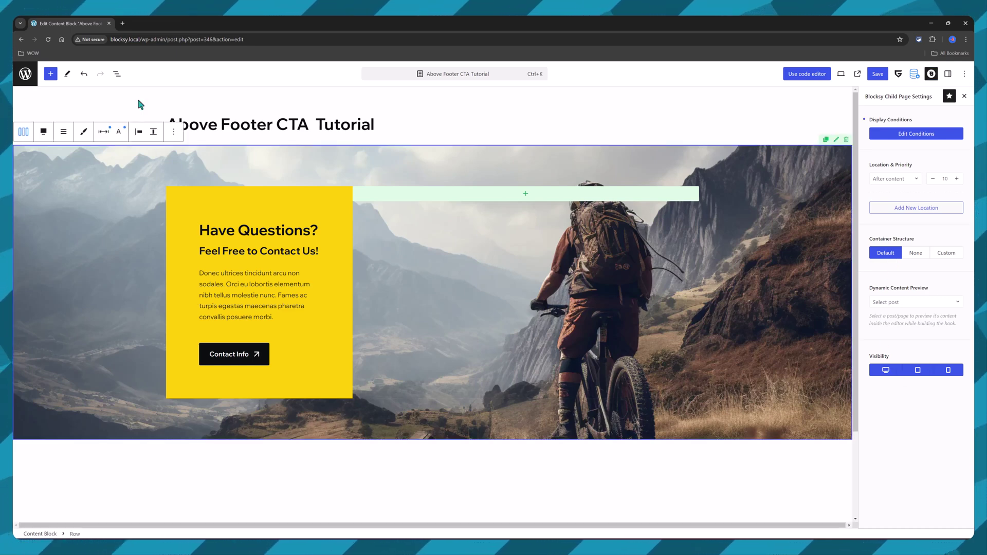
pyautogui.click(117, 73)
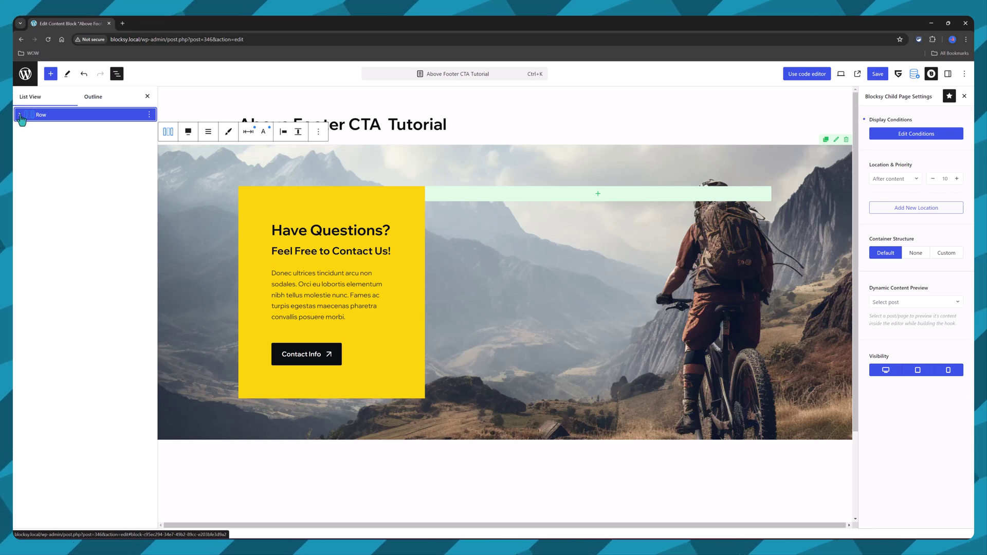
pyautogui.click(20, 115)
pyautogui.click(29, 128)
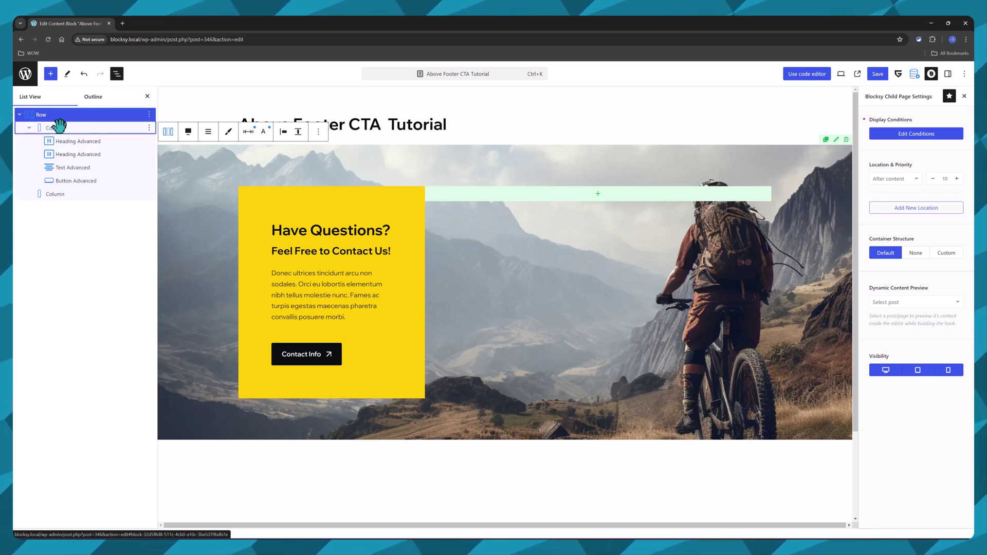
pyautogui.click(59, 126)
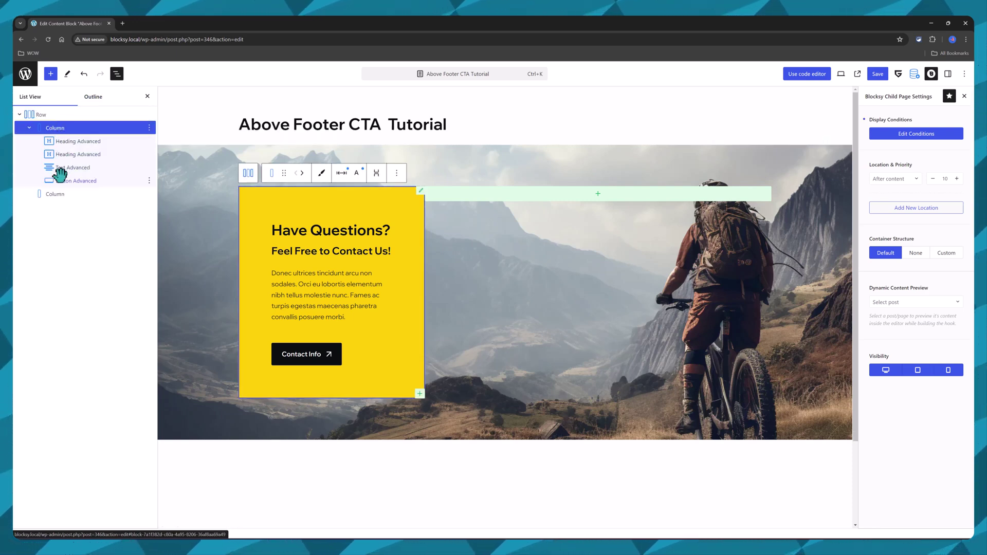
pyautogui.click(53, 194)
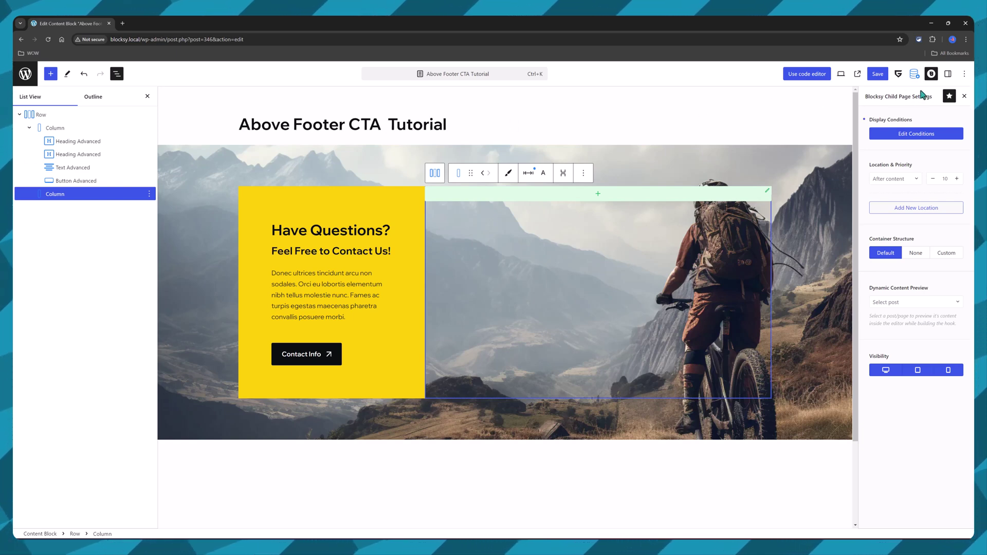
pyautogui.click(948, 75)
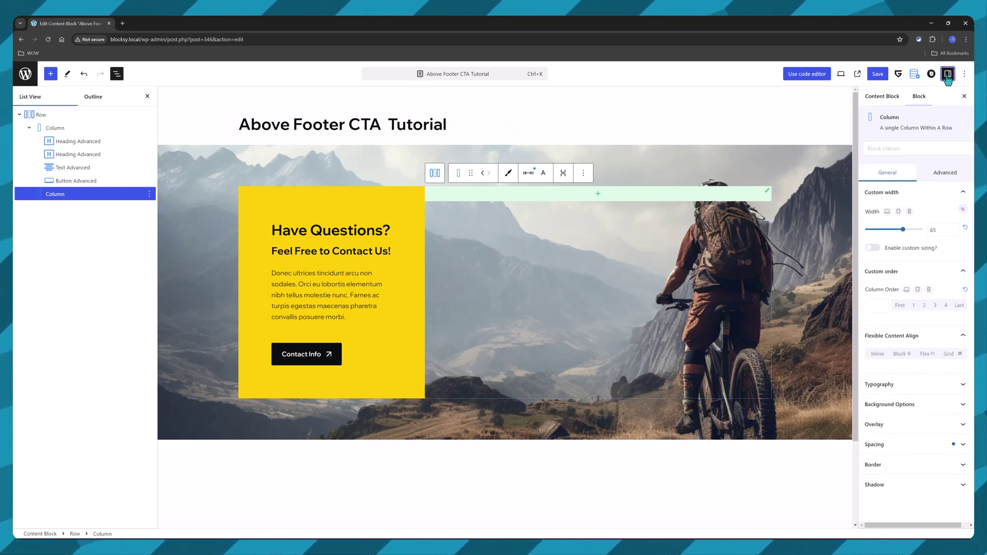
# - Review the parent Row's settings and save the Above Footer CTA Tutorial content block
pyautogui.click(214, 154)
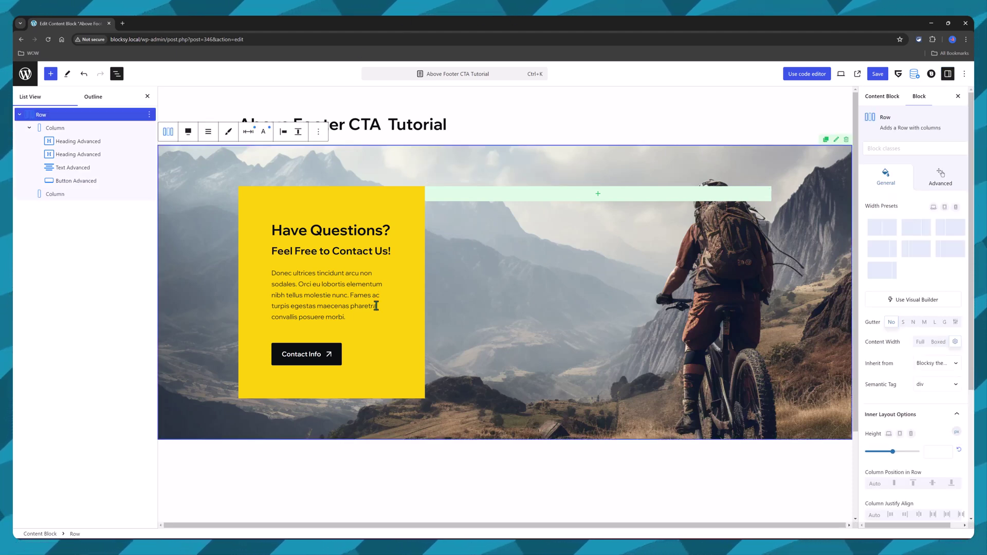
pyautogui.scroll(-1, 574, 344)
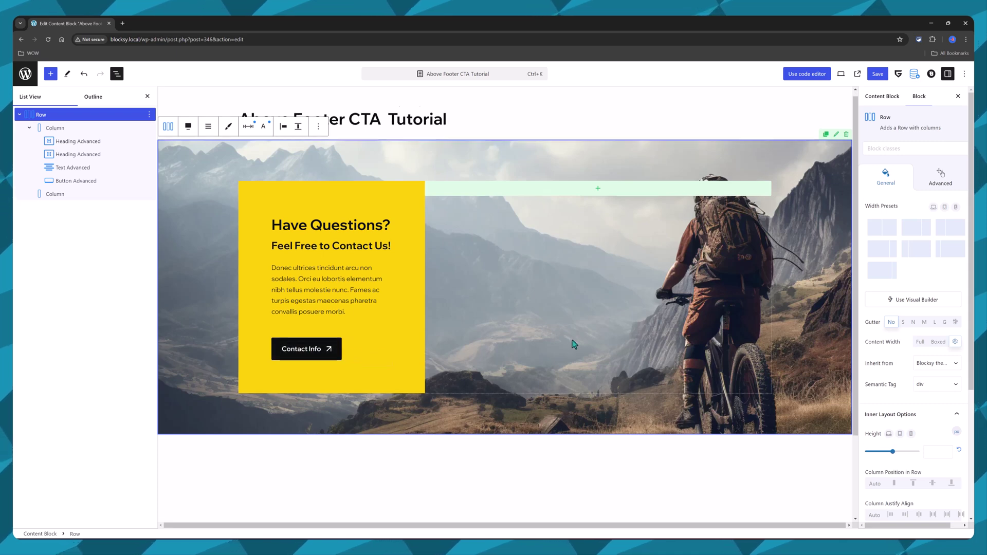
pyautogui.scroll(-3, 574, 344)
pyautogui.scroll(3, 574, 347)
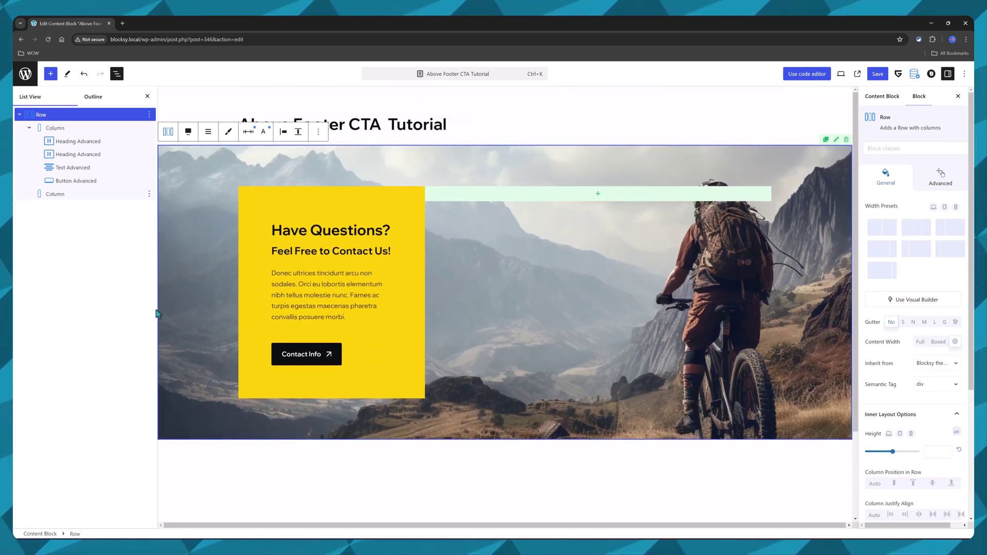
pyautogui.click(879, 75)
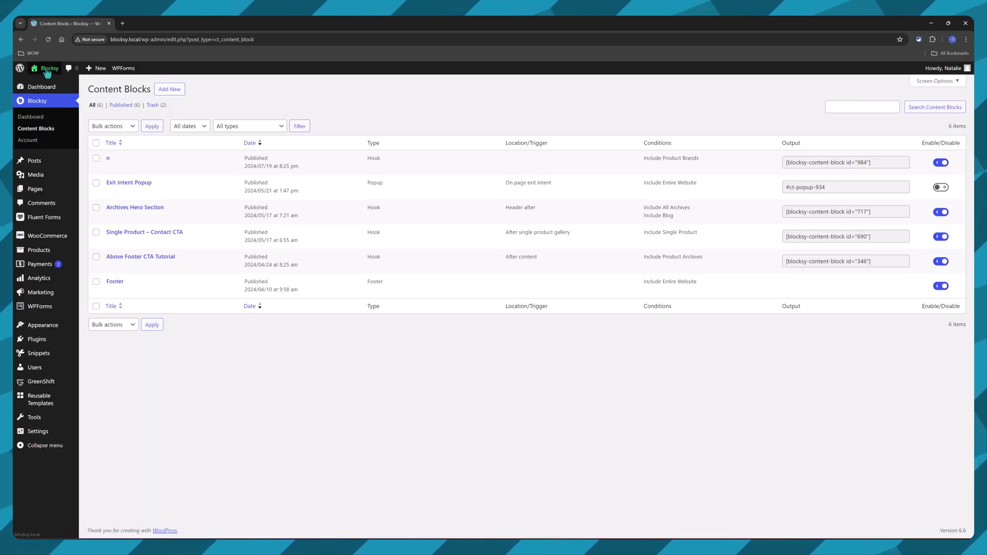
# - Exit the Above Footer CTA block editor and bring up the Pages > All Pages list
pyautogui.click(47, 38)
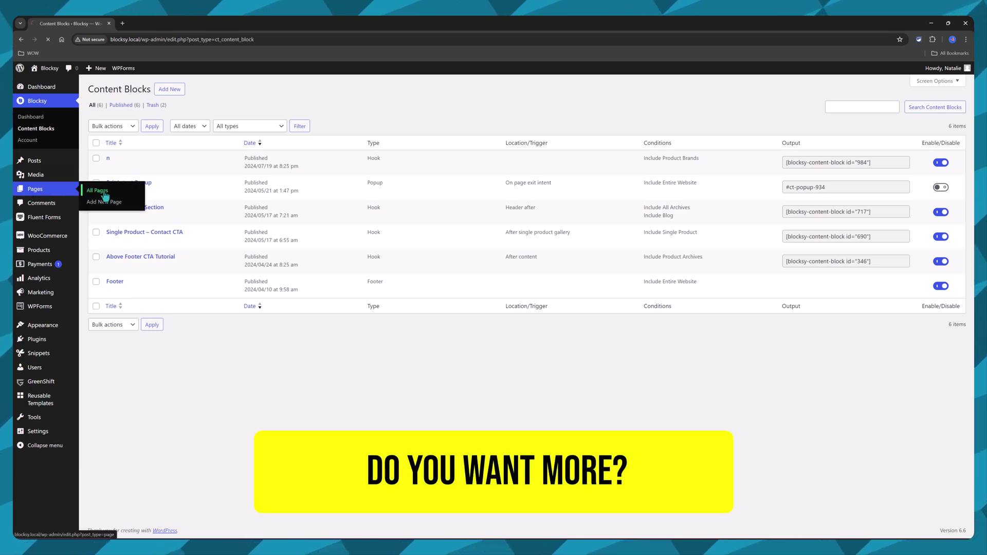
pyautogui.click(104, 192)
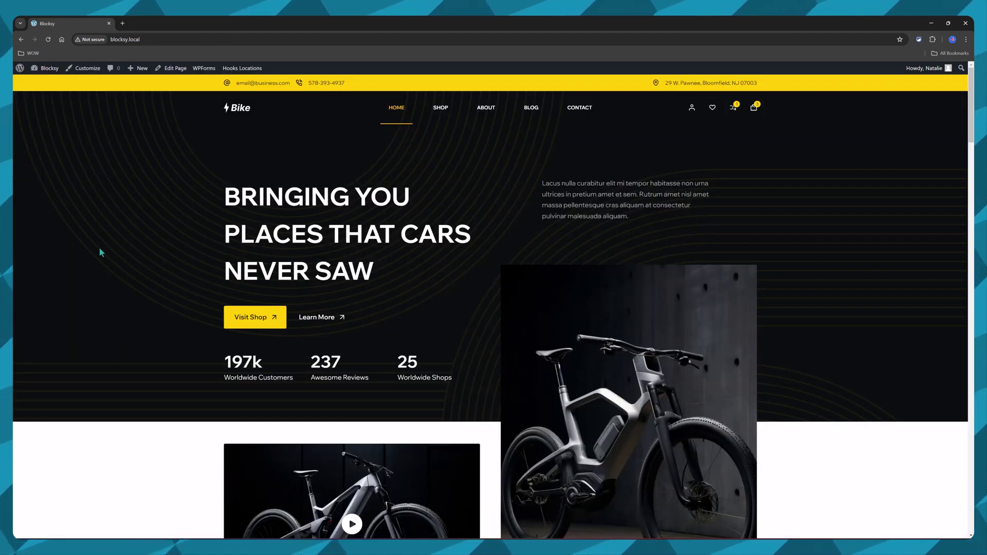
# - Scroll the live Bike home page down to the Have Questions? banner above the Newsletter footer
pyautogui.scroll(-8, 100, 252)
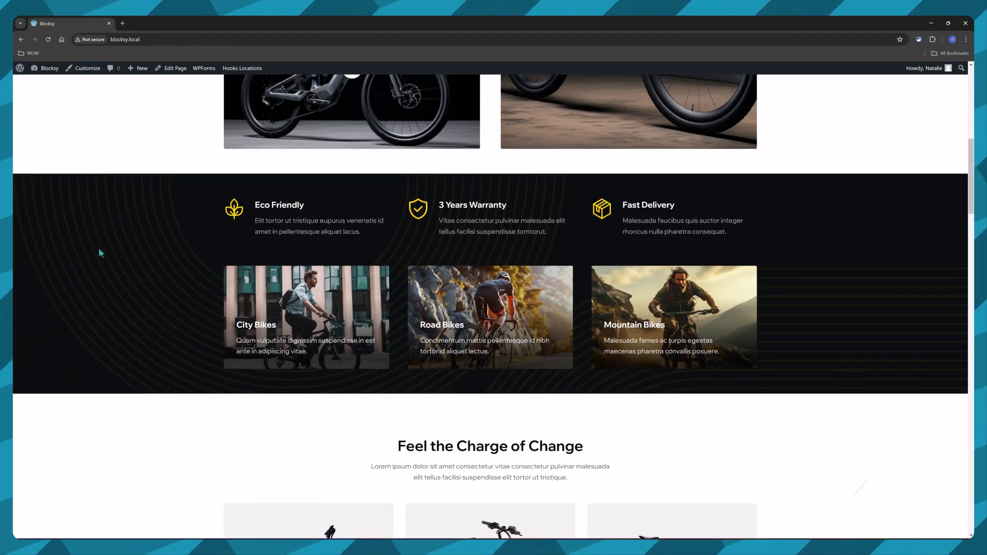
pyautogui.scroll(-12, 97, 248)
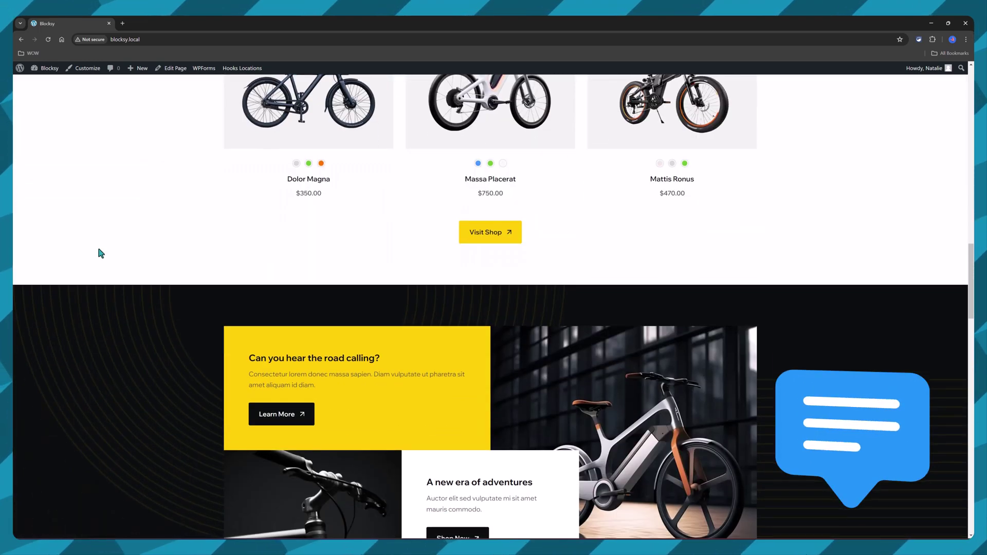
pyautogui.scroll(-10, 99, 250)
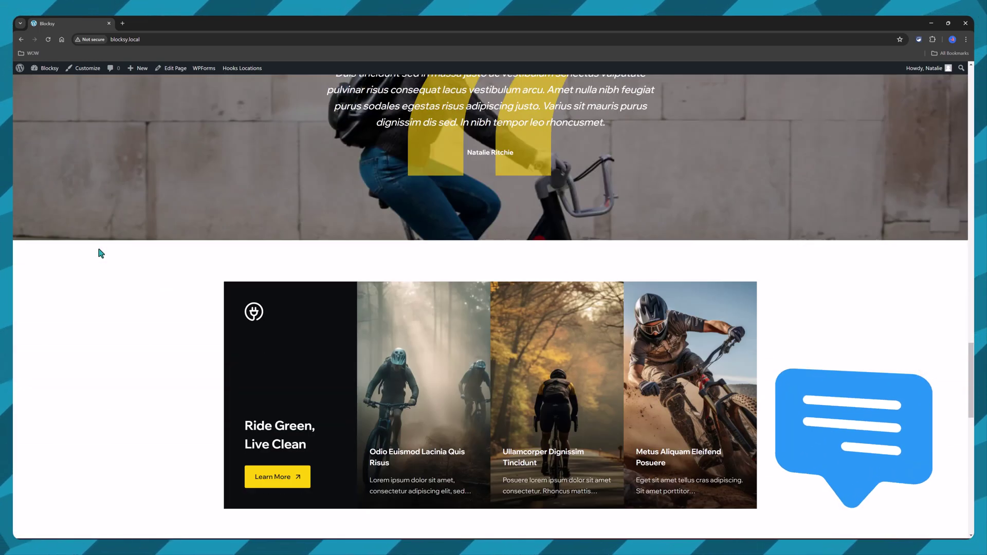
pyautogui.scroll(-10, 100, 253)
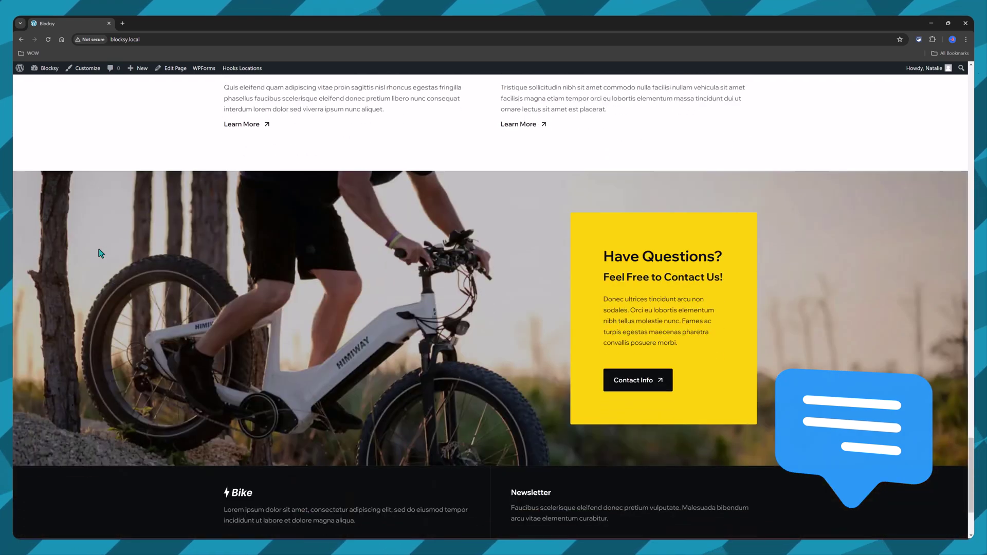
pyautogui.scroll(-3, 100, 253)
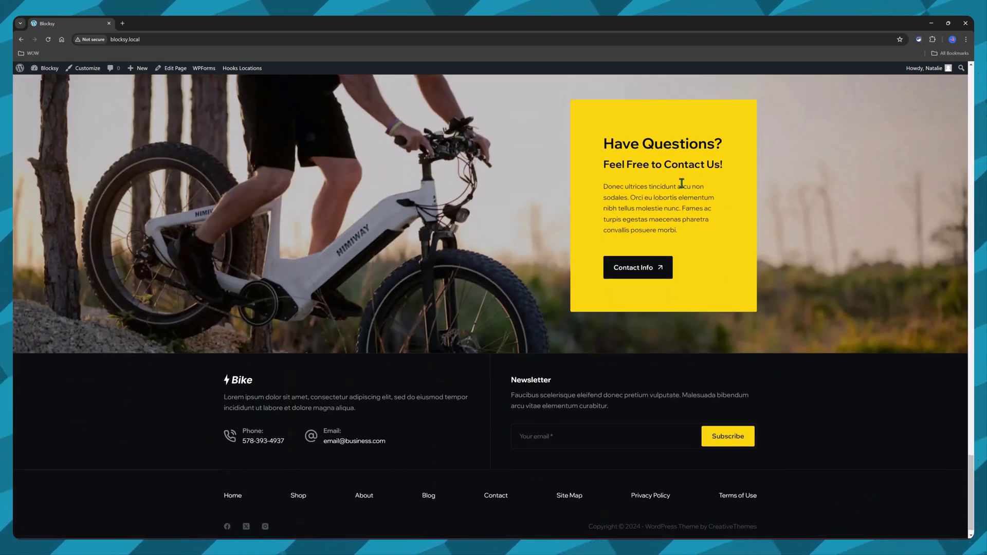